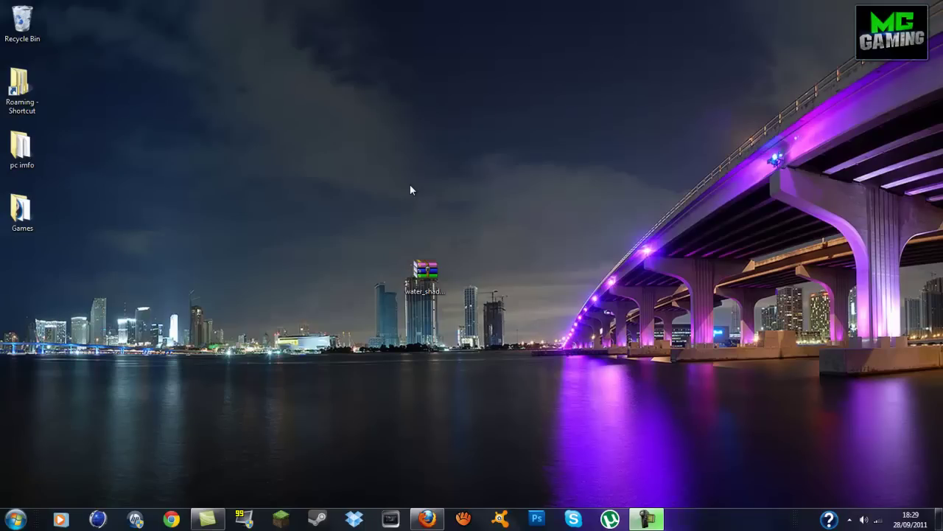
- Switch to Firefox and look through the Water Shader alpha v4d topic's introduction and its v4, v3 and v2 screenshots
{"action": "left_click", "coordinate": [431, 520]}
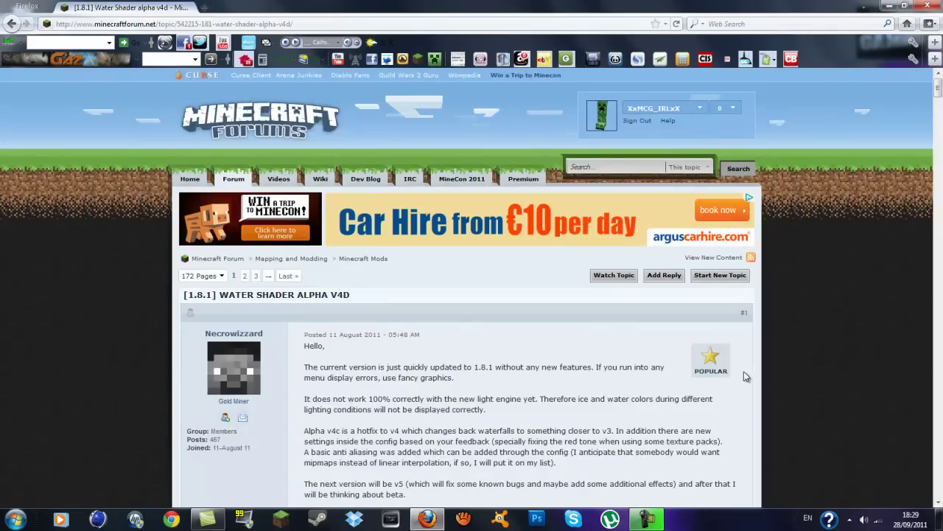
{"action": "scroll", "coordinate": [730, 374], "scroll_direction": "down", "scroll_amount": 3}
{"action": "scroll", "coordinate": [716, 373], "scroll_direction": "down", "scroll_amount": 3}
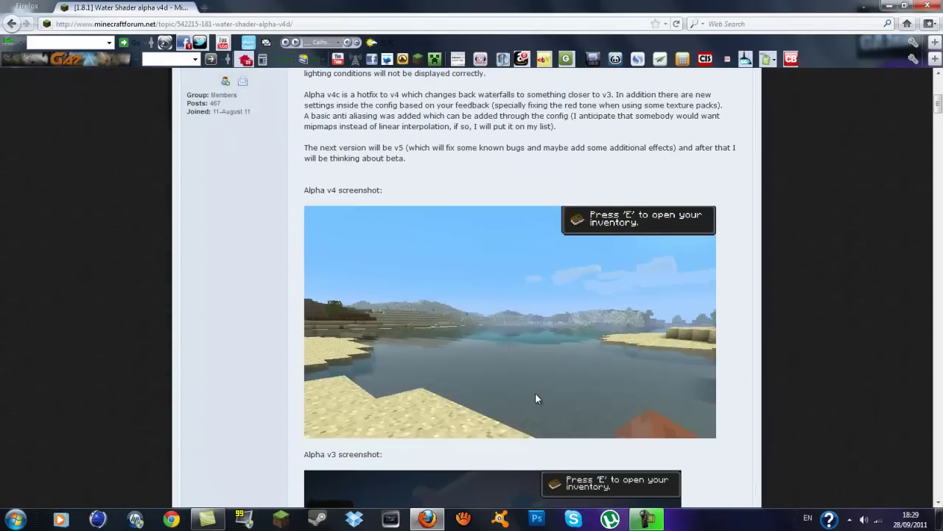
{"action": "scroll", "coordinate": [535, 398], "scroll_direction": "down", "scroll_amount": 3}
{"action": "scroll", "coordinate": [535, 396], "scroll_direction": "up", "scroll_amount": 3}
{"action": "scroll", "coordinate": [392, 225], "scroll_direction": "down", "scroll_amount": 4}
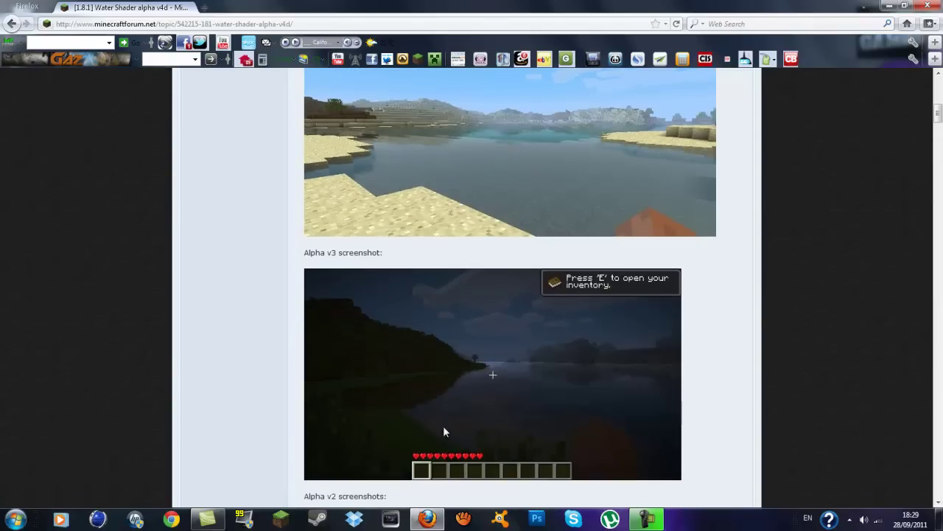
{"action": "scroll", "coordinate": [483, 415], "scroll_direction": "down", "scroll_amount": 10}
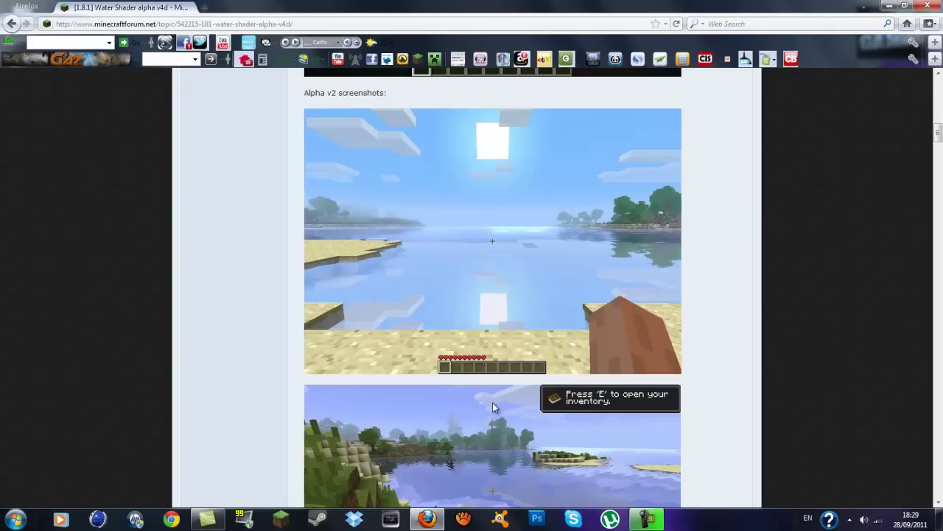
{"action": "scroll", "coordinate": [493, 403], "scroll_direction": "down", "scroll_amount": 4}
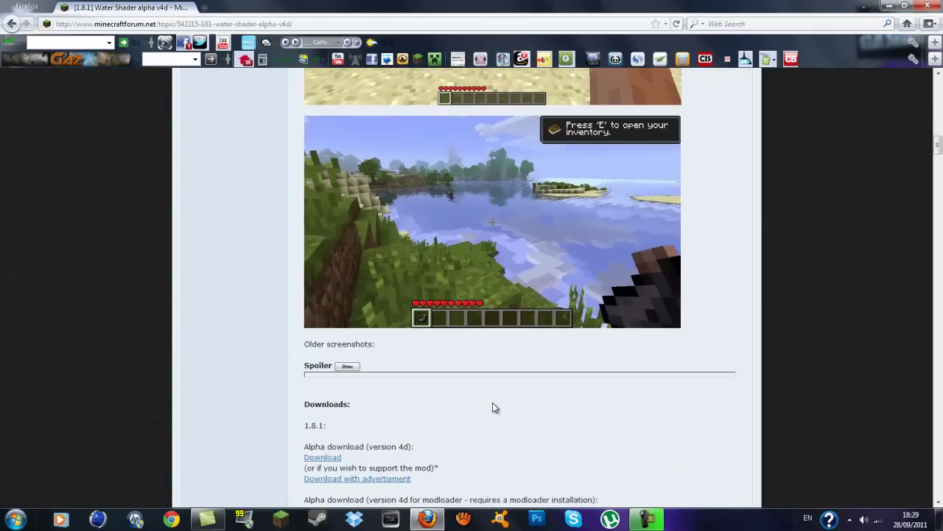
{"action": "scroll", "coordinate": [493, 402], "scroll_direction": "down", "scroll_amount": 1}
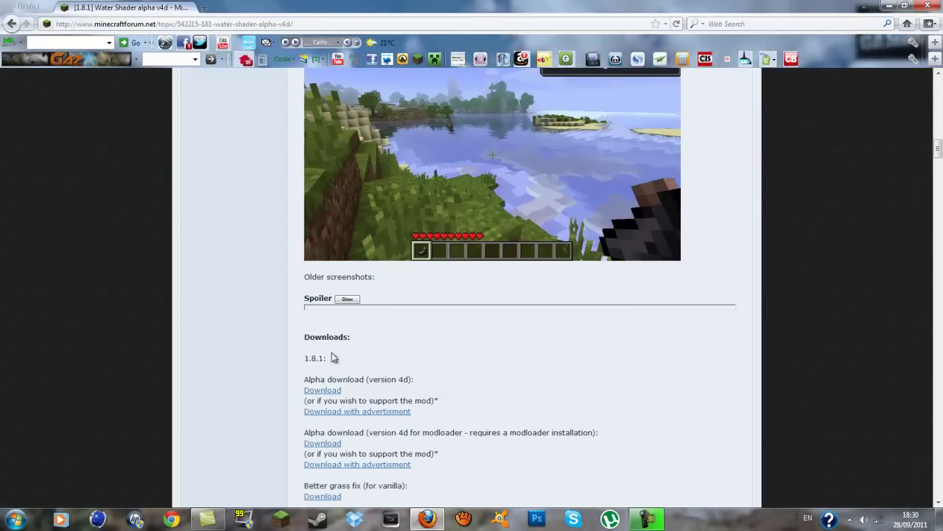
{"action": "scroll", "coordinate": [560, 408], "scroll_direction": "up", "scroll_amount": 2}
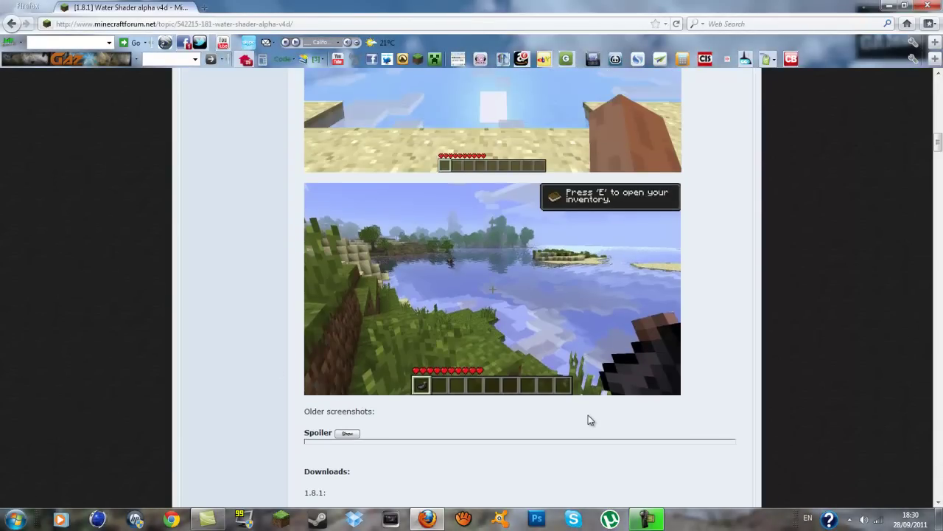
{"action": "scroll", "coordinate": [588, 420], "scroll_direction": "up", "scroll_amount": 15}
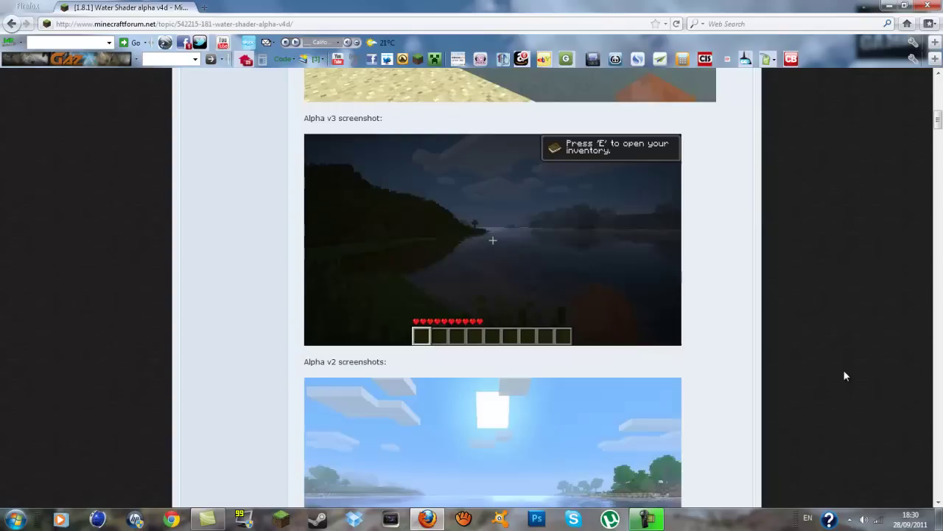
{"action": "scroll", "coordinate": [848, 373], "scroll_direction": "up", "scroll_amount": 3}
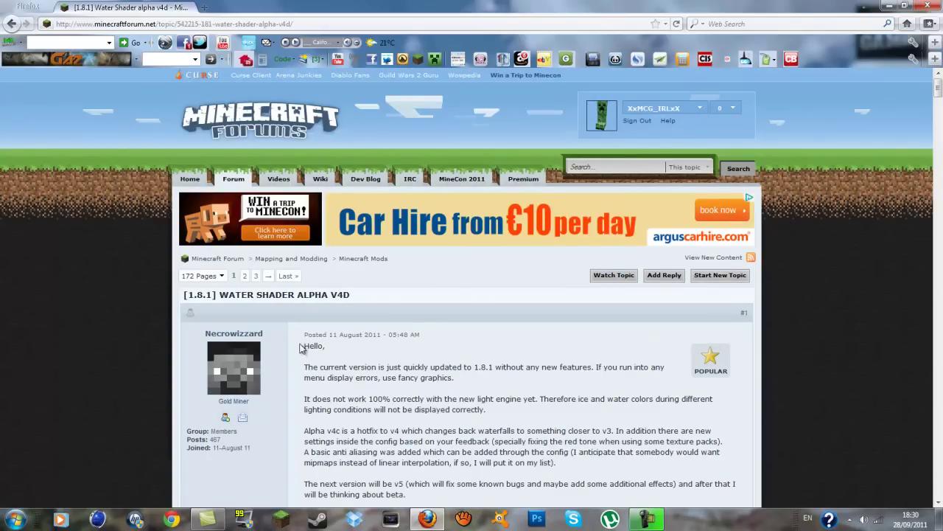
- Review the 1.8.1 download options in the Water Shader topic's Downloads section, and minimize the browser
{"action": "scroll", "coordinate": [347, 362], "scroll_direction": "down", "scroll_amount": 3}
{"action": "scroll", "coordinate": [255, 257], "scroll_direction": "down", "scroll_amount": 7}
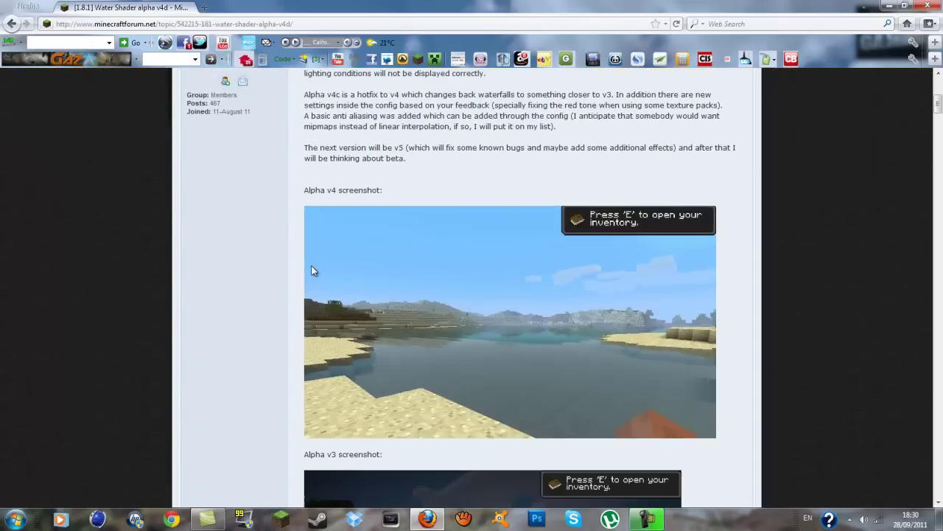
{"action": "scroll", "coordinate": [295, 273], "scroll_direction": "down", "scroll_amount": 7}
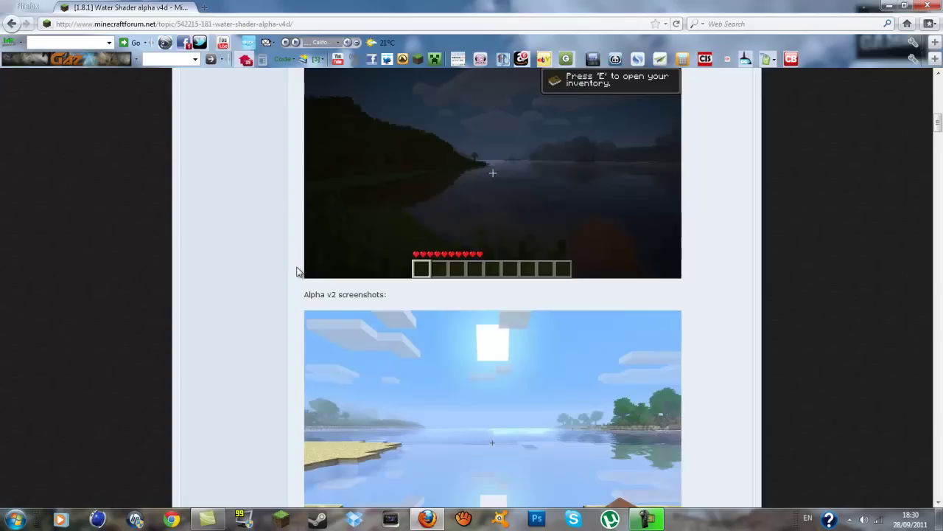
{"action": "scroll", "coordinate": [289, 278], "scroll_direction": "down", "scroll_amount": 2}
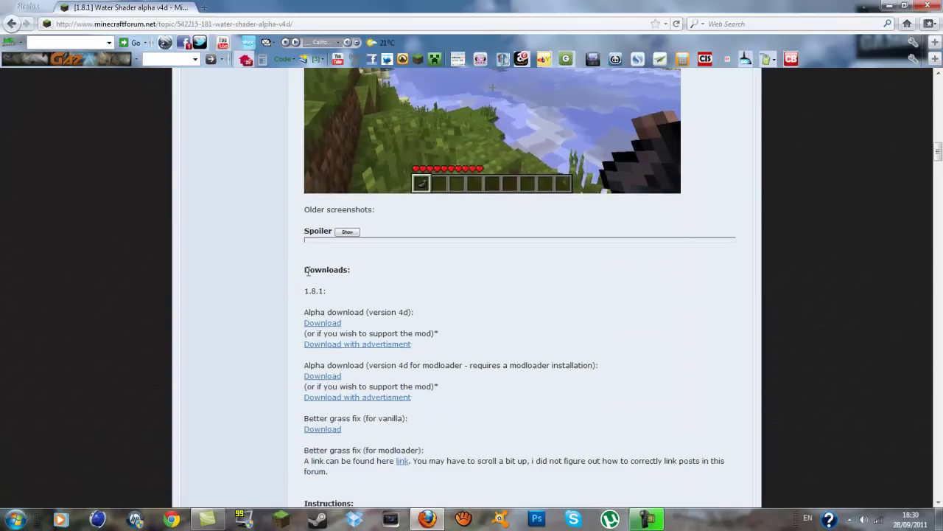
{"action": "left_click_drag", "start_coordinate": [306, 270], "coordinate": [349, 280]}
{"action": "left_click", "coordinate": [358, 310]}
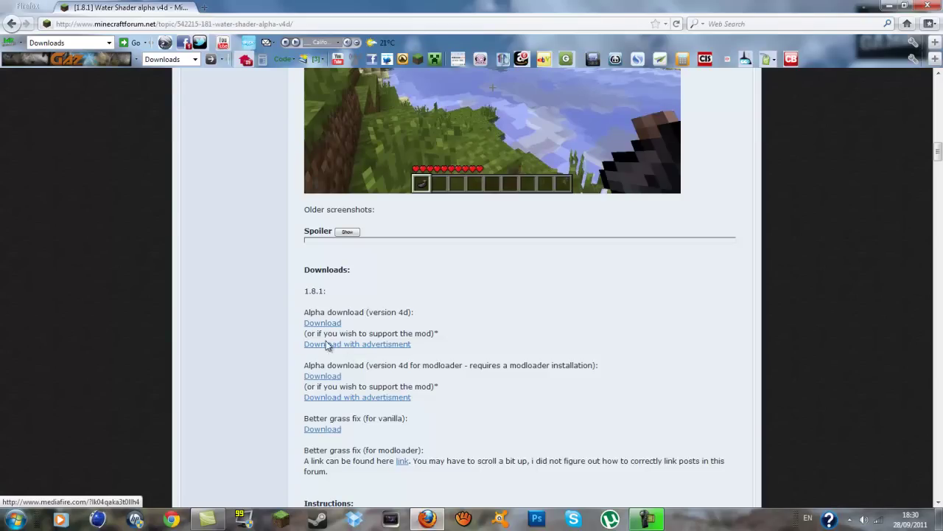
{"action": "scroll", "coordinate": [309, 354], "scroll_direction": "down", "scroll_amount": 1}
{"action": "scroll", "coordinate": [392, 416], "scroll_direction": "up", "scroll_amount": 7}
{"action": "scroll", "coordinate": [392, 417], "scroll_direction": "up", "scroll_amount": 15}
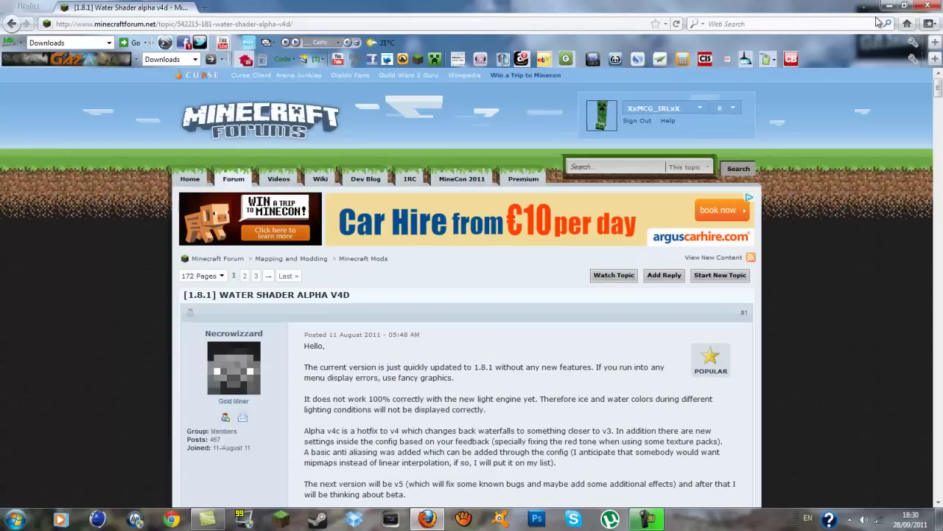
{"action": "left_click", "coordinate": [889, 6]}
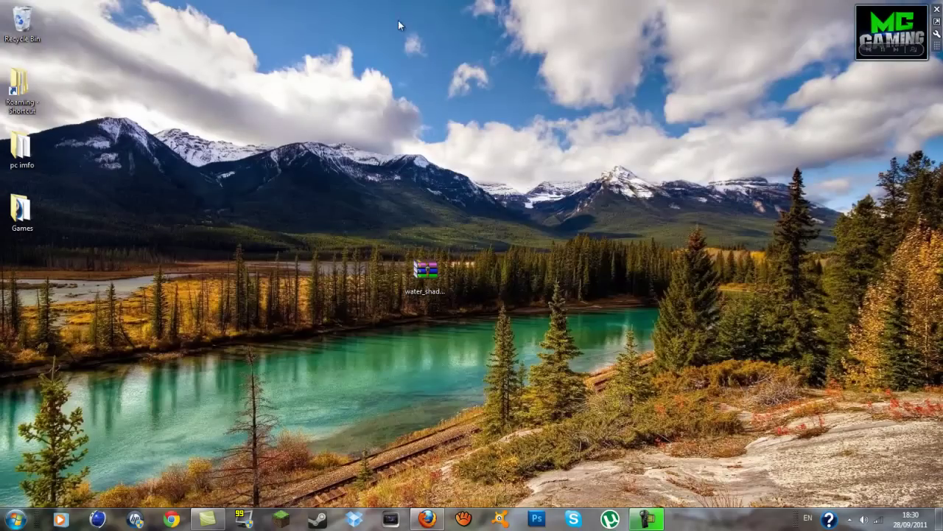
- Open the Roaming application data folder by searching Windows for %appdata%
{"action": "left_click", "coordinate": [426, 274]}
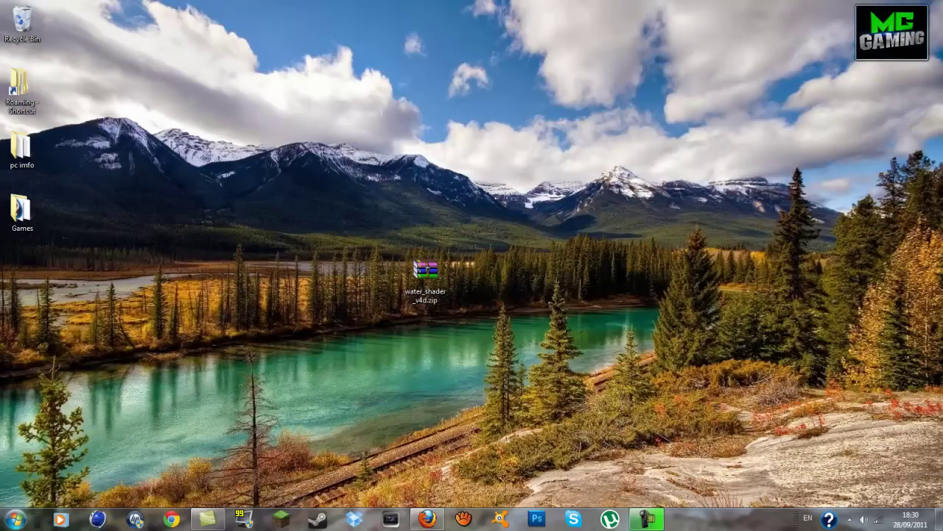
{"action": "left_click", "coordinate": [14, 519]}
{"action": "left_click", "coordinate": [68, 490]}
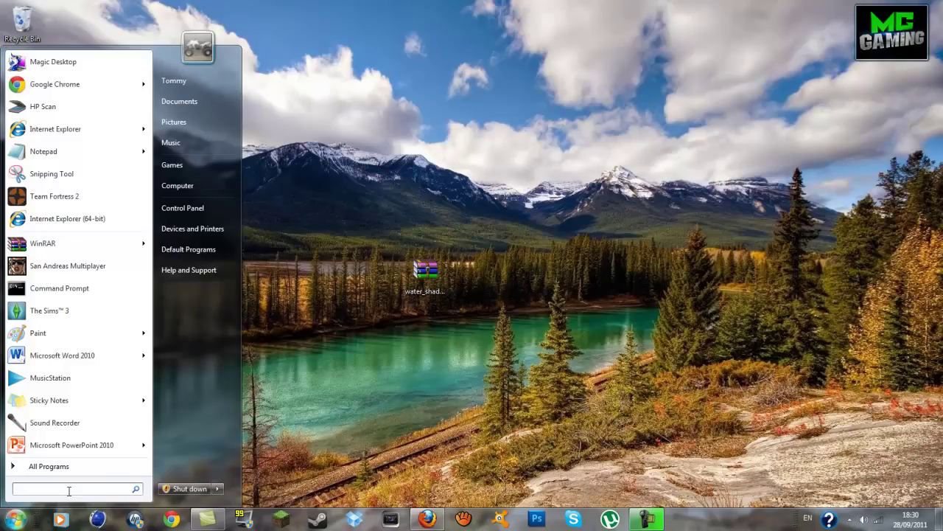
{"action": "type", "text": "%appdata%"}
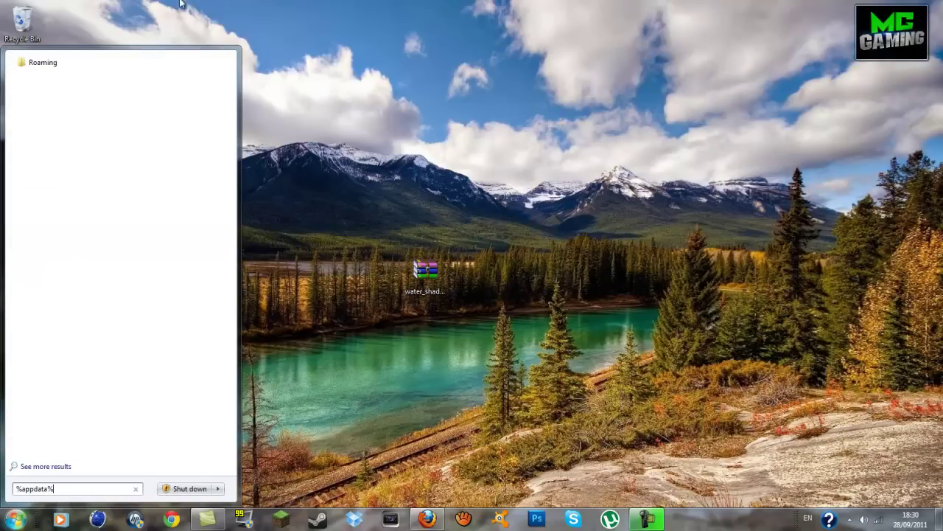
{"action": "left_click", "coordinate": [111, 65]}
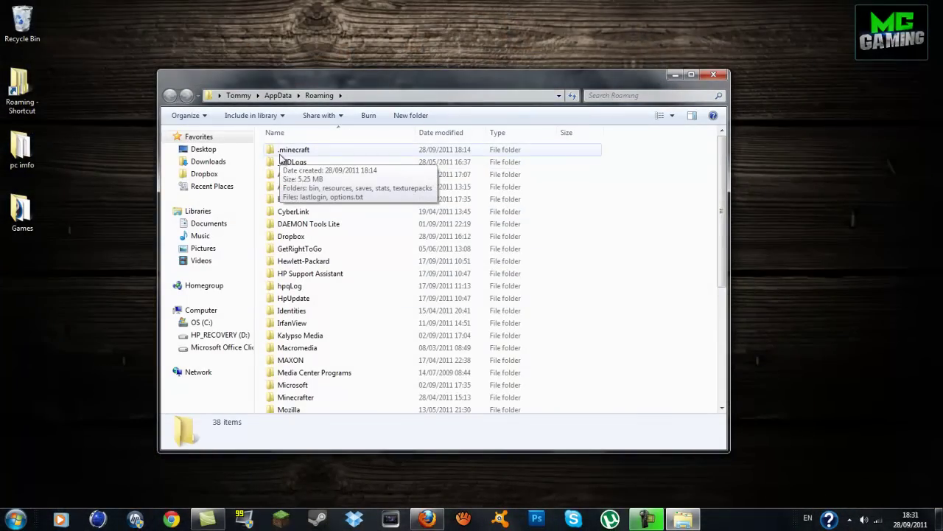
- Copy the .minecraft folder from Roaming onto the desktop
{"action": "left_click", "coordinate": [280, 158]}
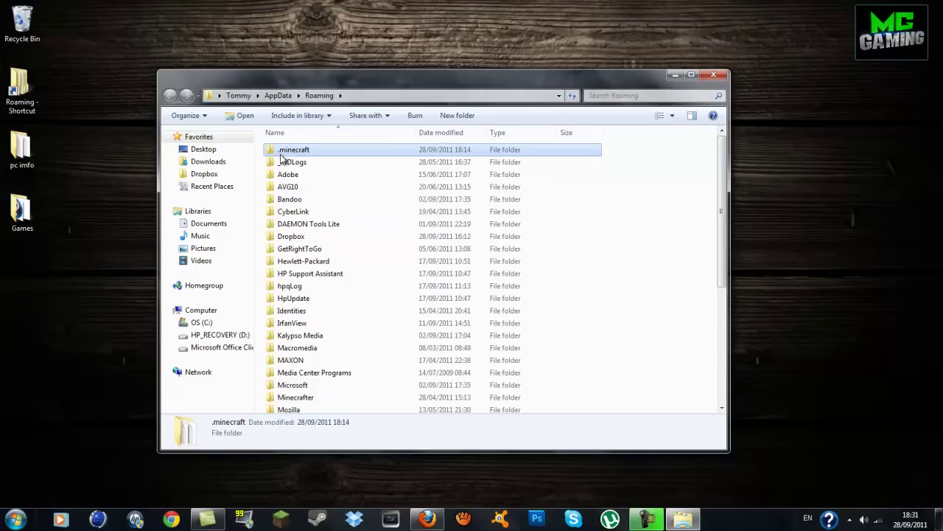
{"action": "right_click", "coordinate": [298, 152]}
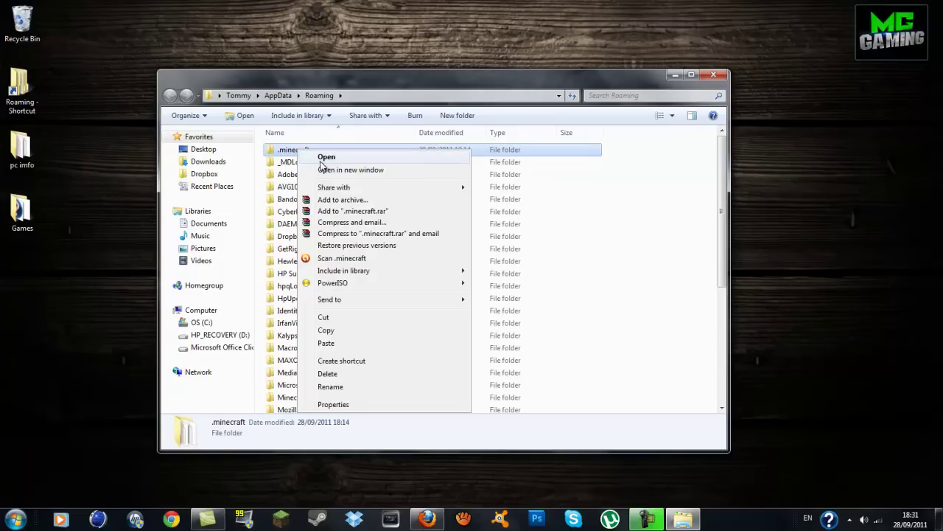
{"action": "left_click", "coordinate": [331, 331]}
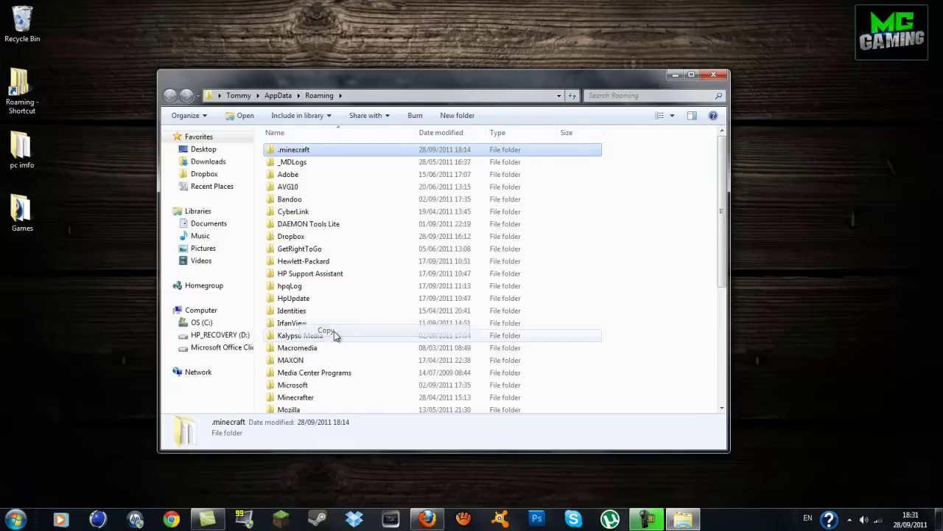
{"action": "right_click", "coordinate": [28, 264]}
{"action": "left_click", "coordinate": [71, 319]}
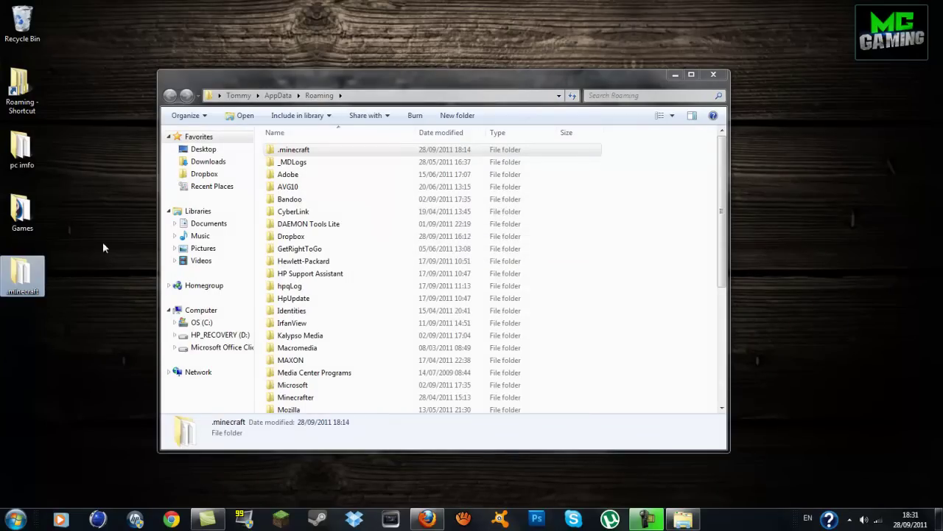
- Rename the desktop copy of the .minecraft folder as backup
{"action": "right_click", "coordinate": [11, 289]}
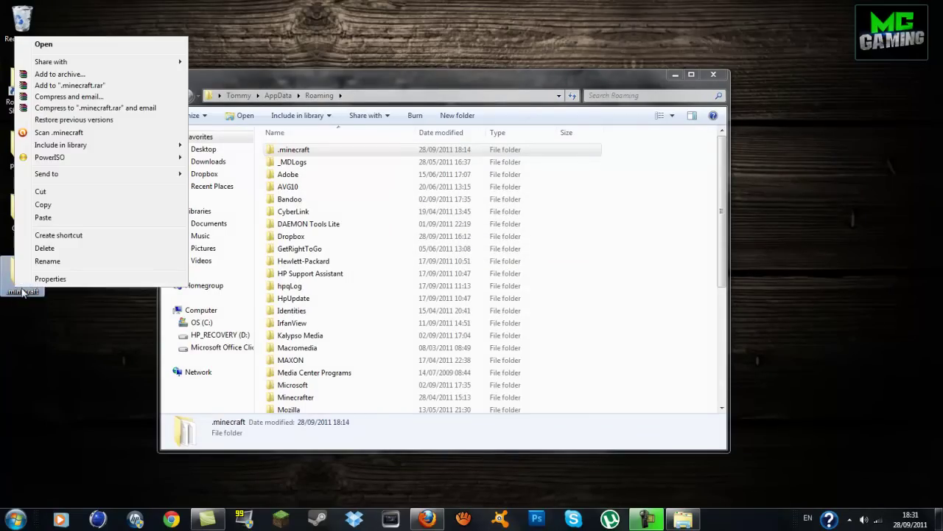
{"action": "left_click", "coordinate": [55, 263]}
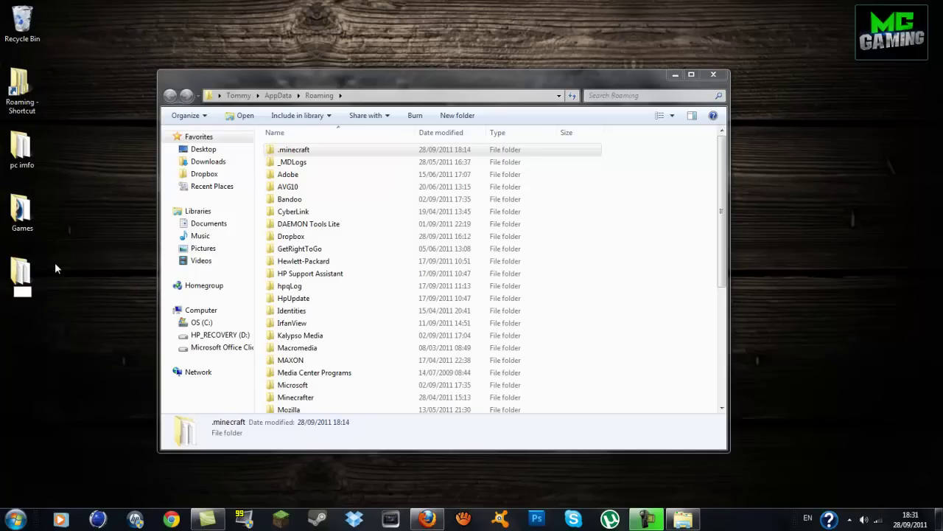
{"action": "type", "text": "backup"}
{"action": "key", "text": "Return"}
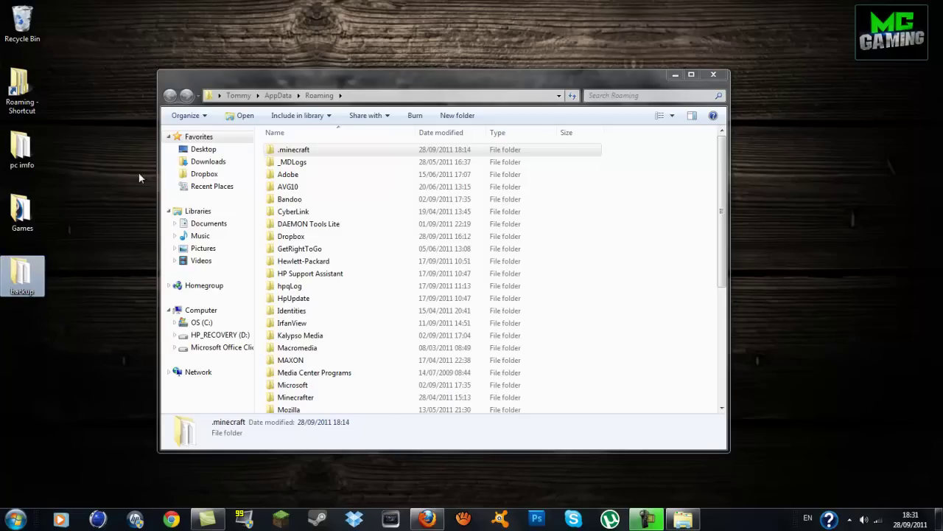
- Open the bin folder inside the original .minecraft folder in Roaming
{"action": "left_click", "coordinate": [366, 150]}
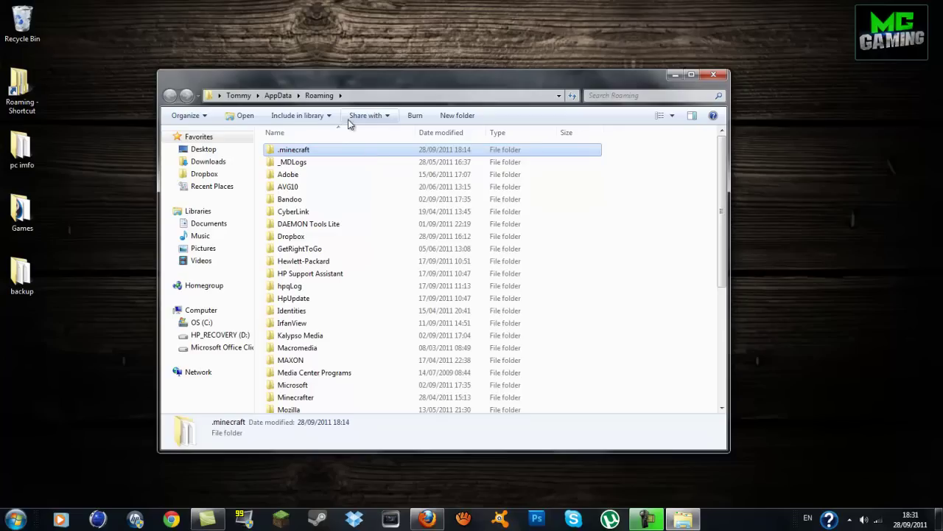
{"action": "left_click", "coordinate": [46, 265]}
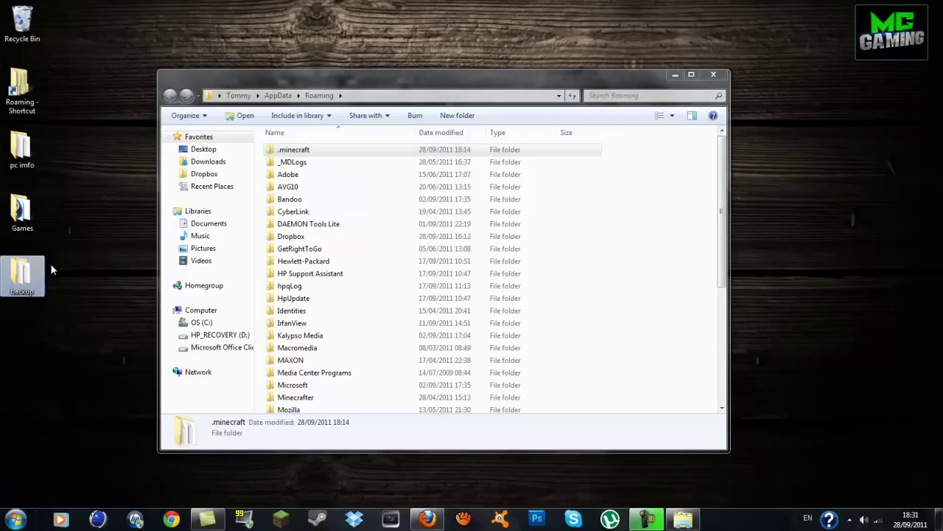
{"action": "left_click", "coordinate": [316, 149]}
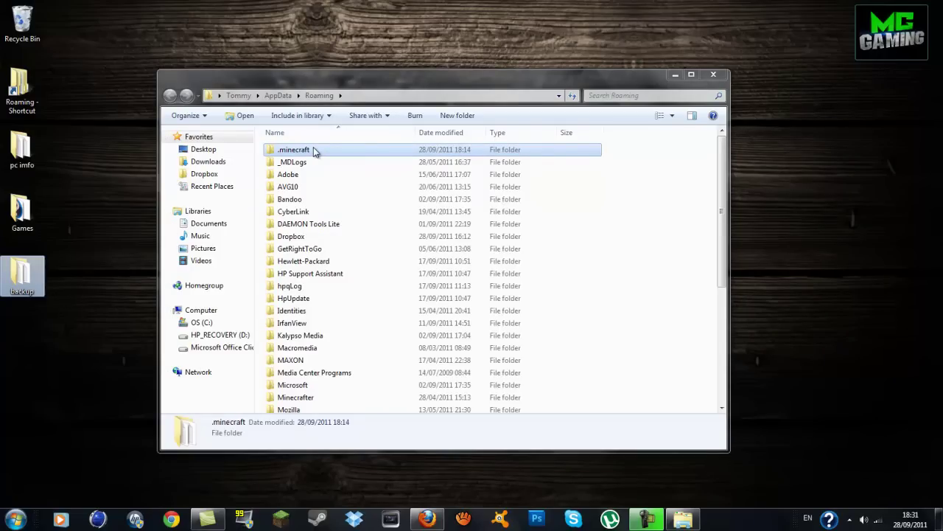
{"action": "double_click", "coordinate": [314, 148]}
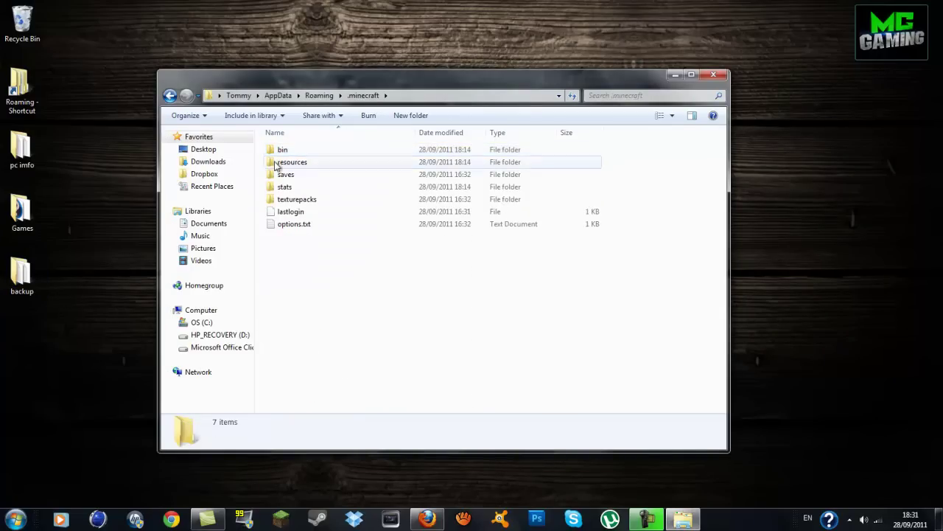
{"action": "left_click", "coordinate": [282, 152]}
{"action": "double_click", "coordinate": [282, 152]}
- Open water_shader_v4d.zip from the desktop in WinRAR beside the bin folder window, and enter its water_shader_v4d folder
{"action": "left_click_drag", "start_coordinate": [434, 88], "coordinate": [398, 312]}
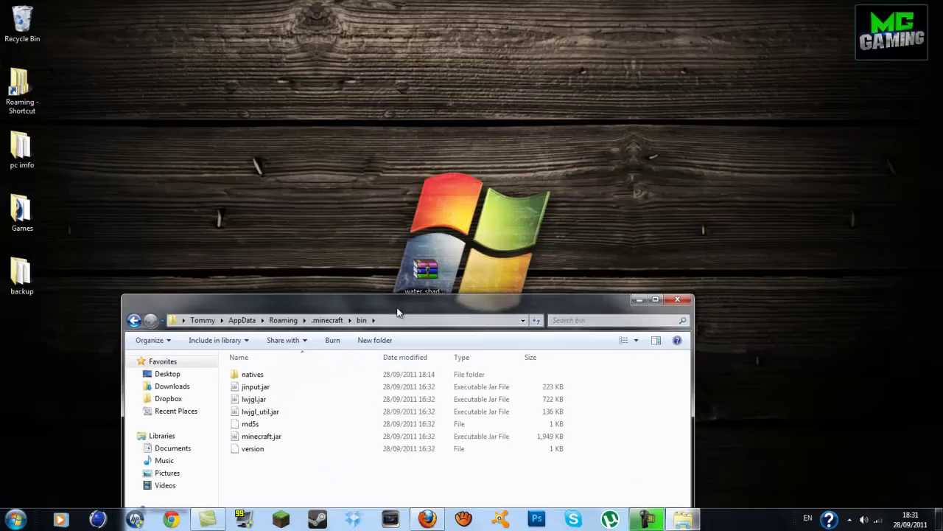
{"action": "double_click", "coordinate": [423, 271]}
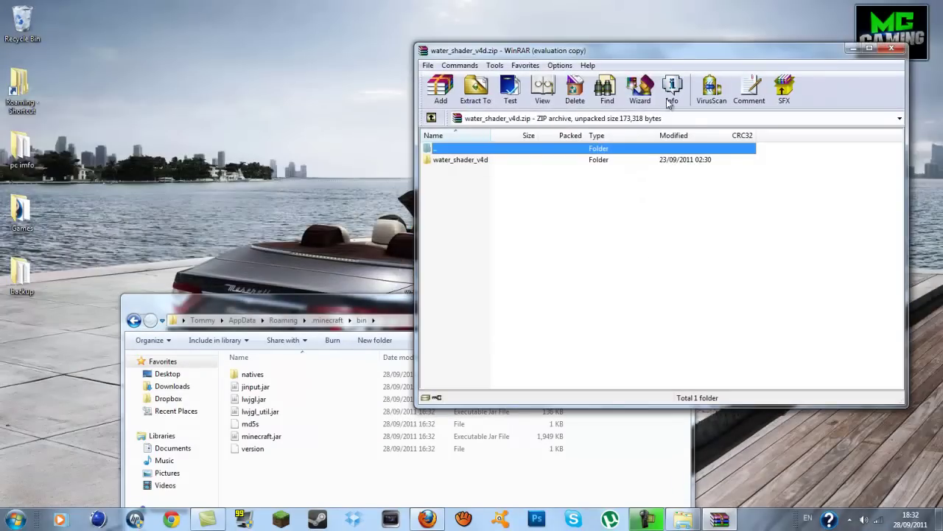
{"action": "left_click_drag", "start_coordinate": [309, 308], "coordinate": [294, 114]}
{"action": "left_click", "coordinate": [522, 49]}
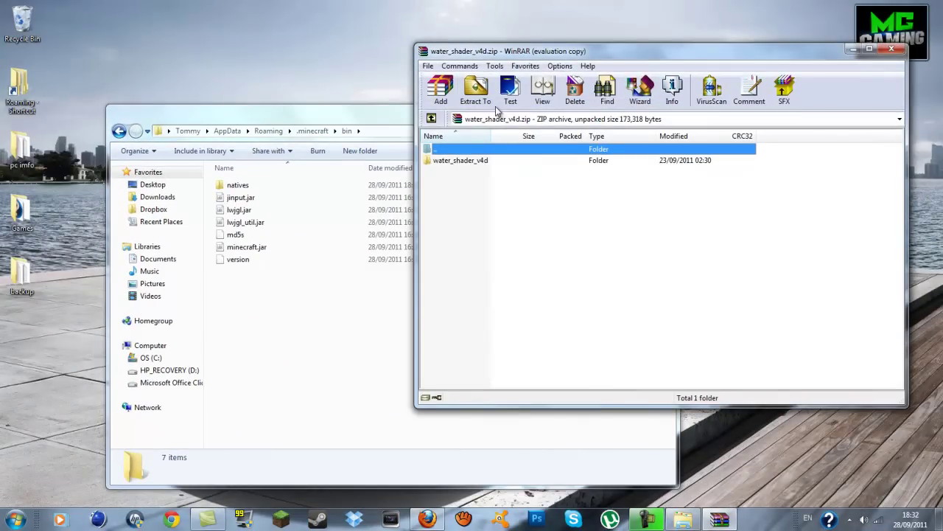
{"action": "left_click", "coordinate": [450, 164]}
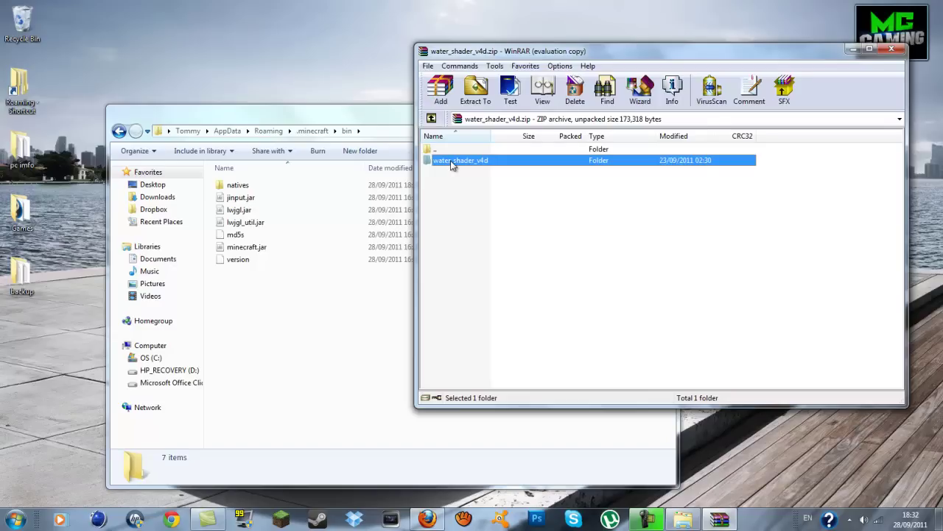
{"action": "double_click", "coordinate": [453, 163]}
{"action": "left_click", "coordinate": [476, 215]}
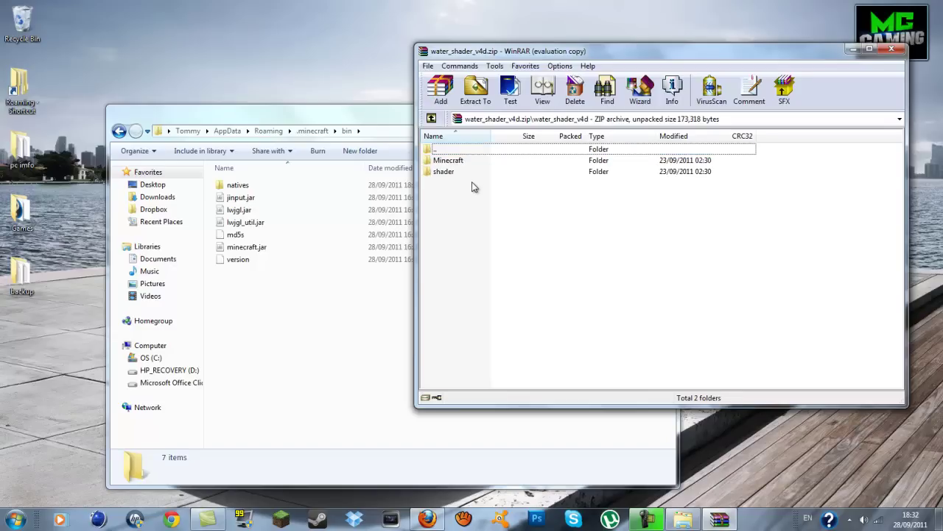
- Copy the shader folder from the water_shader_v4d archive into the .minecraft bin folder
{"action": "left_click", "coordinate": [449, 174]}
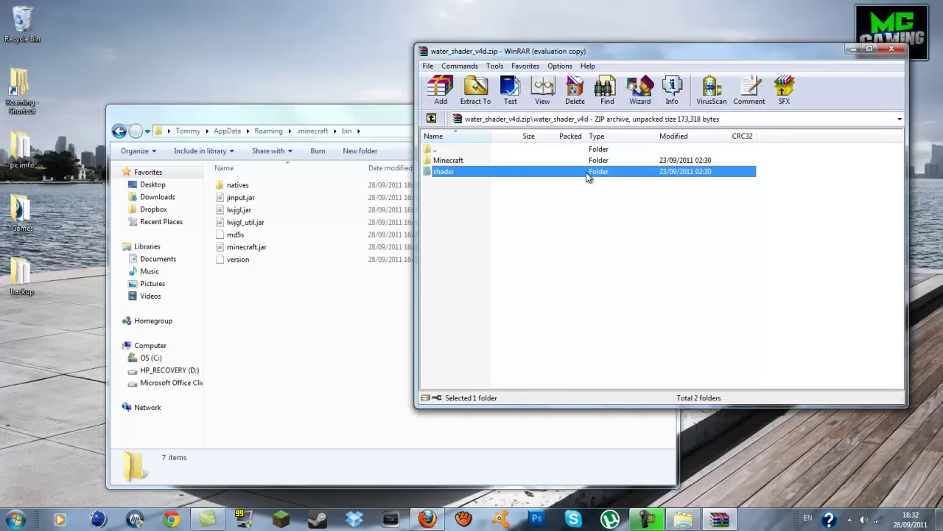
{"action": "left_click_drag", "start_coordinate": [582, 172], "coordinate": [274, 346]}
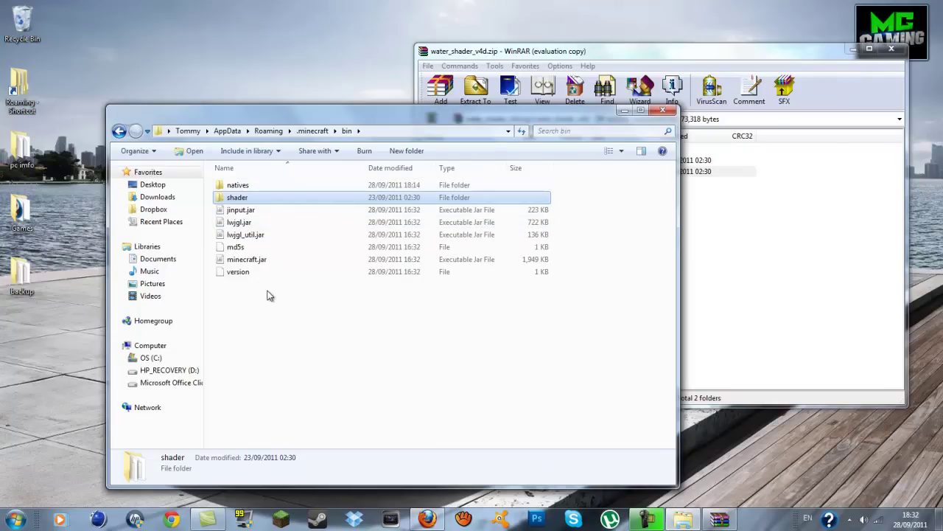
- Open minecraft.jar from the bin folder with WinRAR, close the bin folder window, and maximize the archive window
{"action": "left_click", "coordinate": [249, 262]}
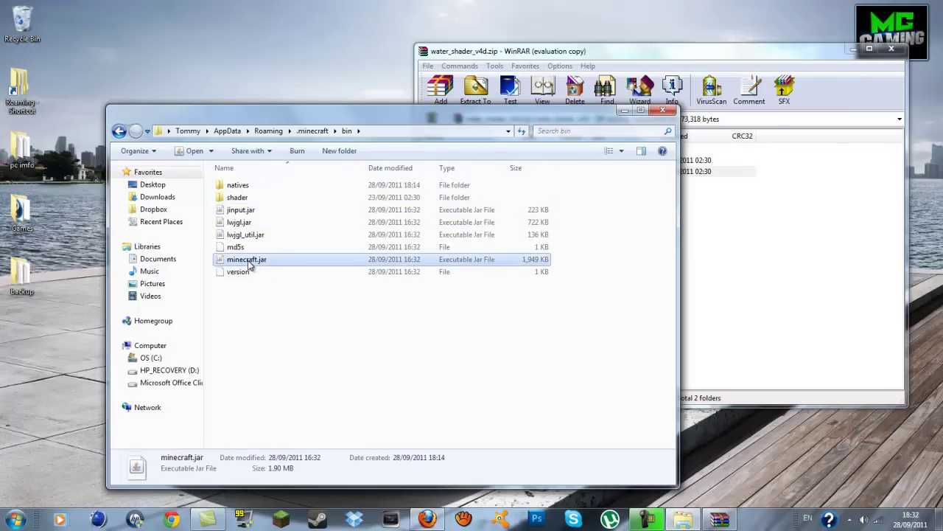
{"action": "right_click", "coordinate": [250, 266]}
{"action": "mouse_move", "coordinate": [316, 295]}
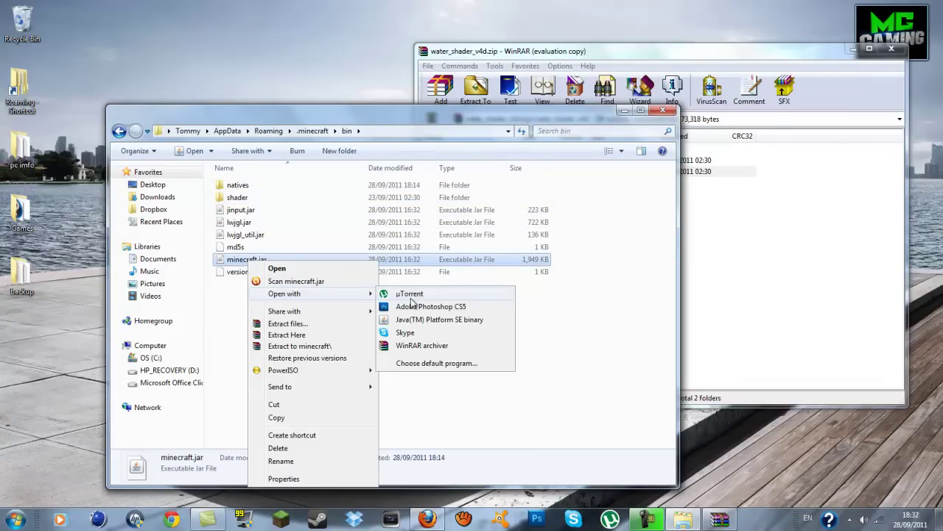
{"action": "left_click", "coordinate": [434, 344]}
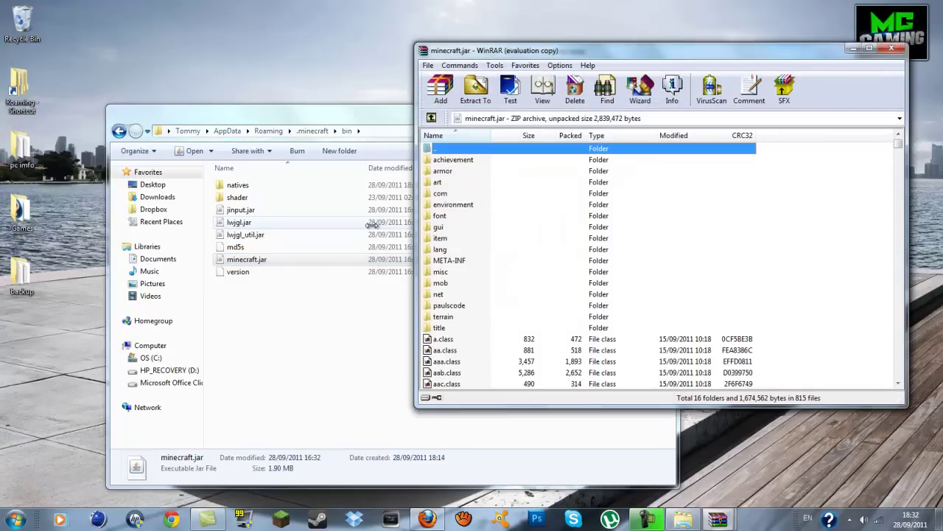
{"action": "left_click", "coordinate": [449, 261]}
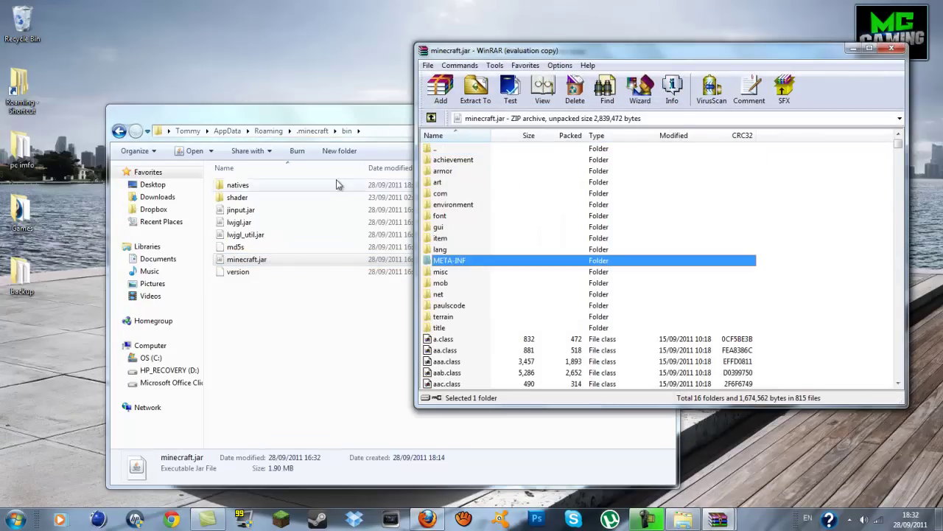
{"action": "left_click", "coordinate": [311, 137]}
{"action": "left_click", "coordinate": [632, 113]}
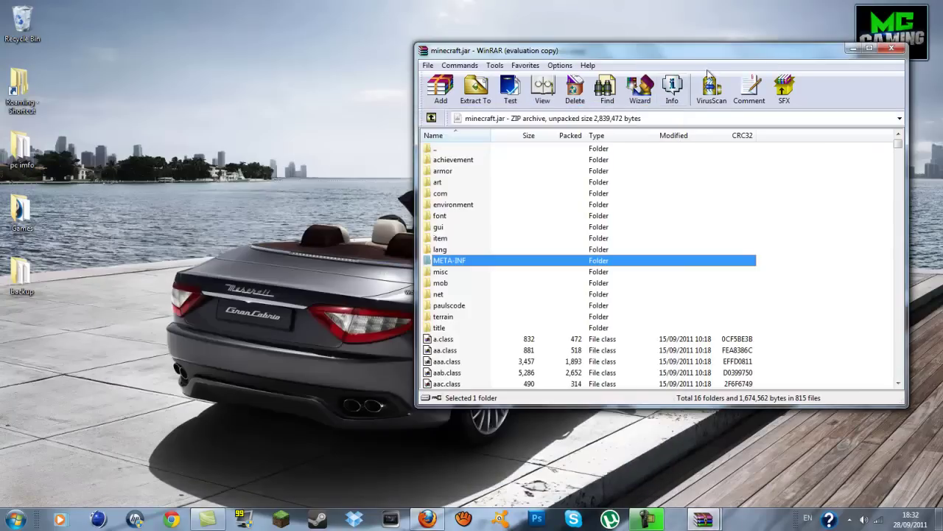
{"action": "left_click", "coordinate": [667, 49]}
- Look through the folders and class files inside minecraft.jar
{"action": "scroll", "coordinate": [796, 306], "scroll_direction": "down", "scroll_amount": 2}
{"action": "scroll", "coordinate": [767, 338], "scroll_direction": "down", "scroll_amount": 4}
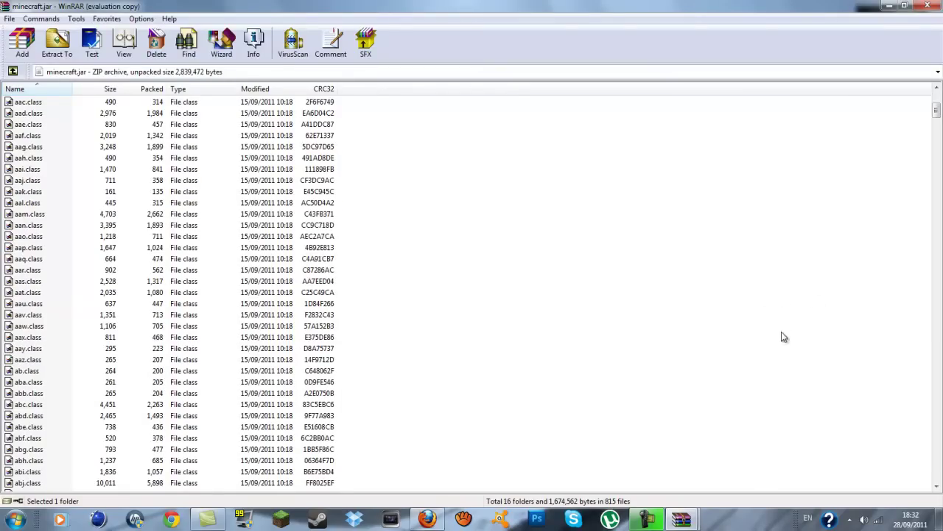
{"action": "scroll", "coordinate": [908, 213], "scroll_direction": "down", "scroll_amount": 4}
{"action": "scroll", "coordinate": [938, 118], "scroll_direction": "up", "scroll_amount": 10}
{"action": "scroll", "coordinate": [288, 359], "scroll_direction": "down", "scroll_amount": 10}
{"action": "scroll", "coordinate": [653, 374], "scroll_direction": "up", "scroll_amount": 3}
{"action": "scroll", "coordinate": [723, 347], "scroll_direction": "up", "scroll_amount": 7}
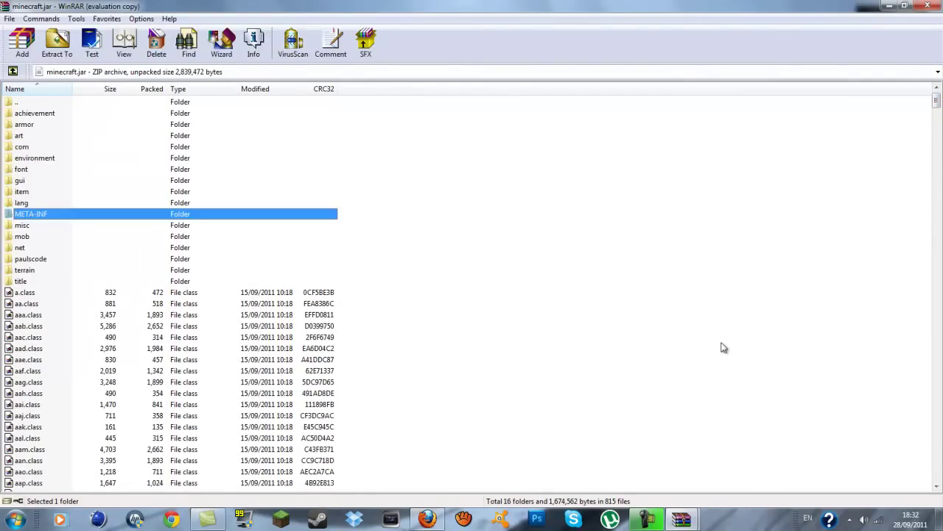
{"action": "scroll", "coordinate": [143, 337], "scroll_direction": "down", "scroll_amount": 4}
{"action": "scroll", "coordinate": [701, 365], "scroll_direction": "up", "scroll_amount": 4}
- Delete the META-INF folder from minecraft.jar
{"action": "right_click", "coordinate": [143, 218]}
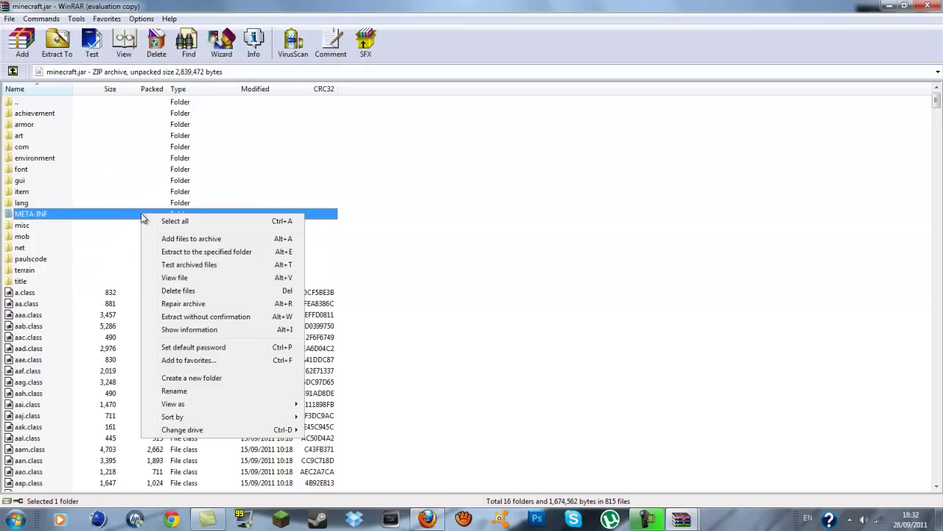
{"action": "left_click", "coordinate": [618, 223]}
{"action": "left_click", "coordinate": [618, 223]}
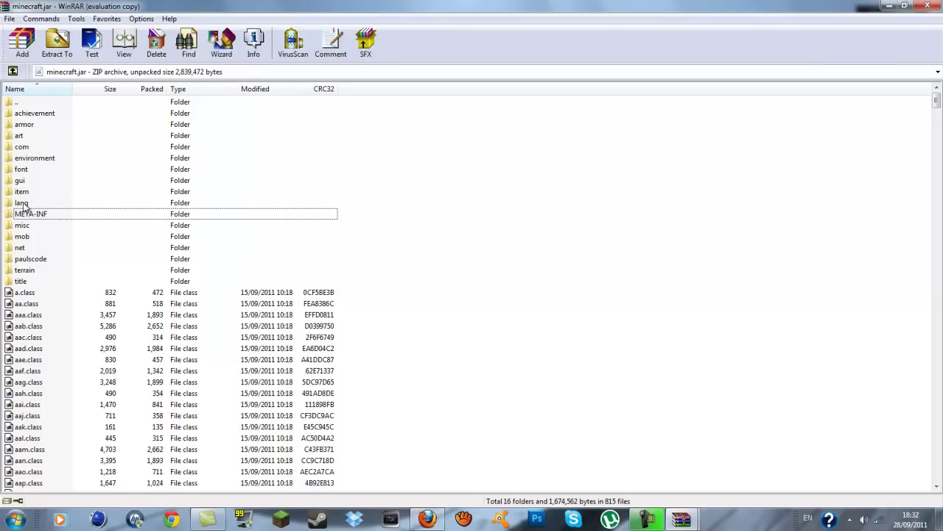
{"action": "left_click", "coordinate": [23, 218]}
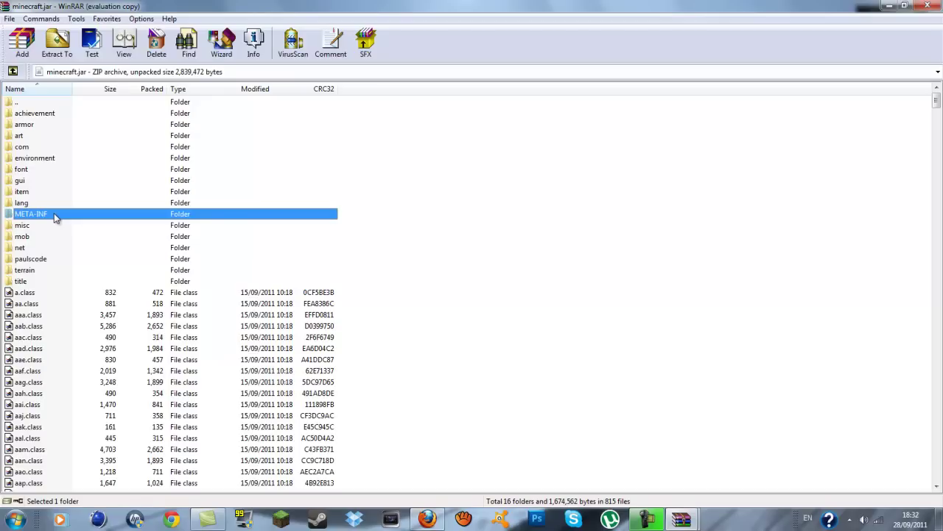
{"action": "right_click", "coordinate": [54, 213]}
{"action": "left_click", "coordinate": [145, 287]}
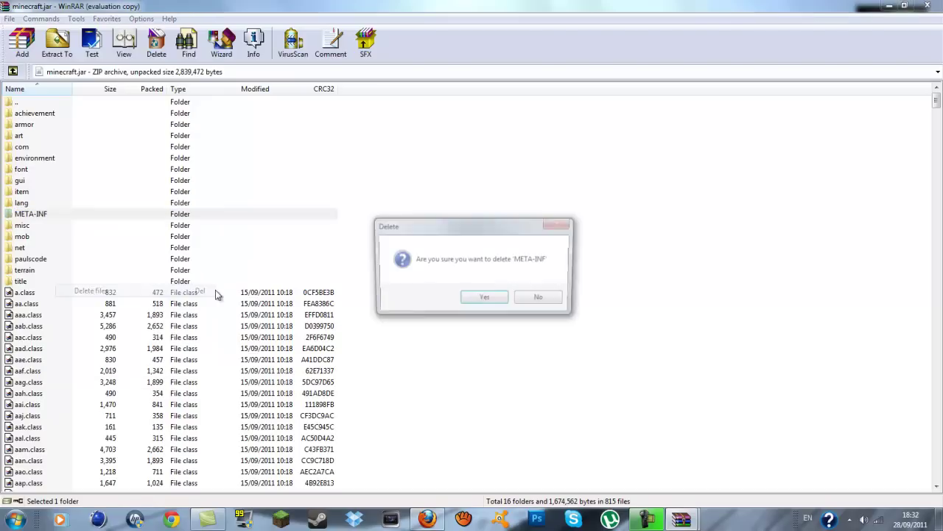
{"action": "left_click", "coordinate": [479, 299]}
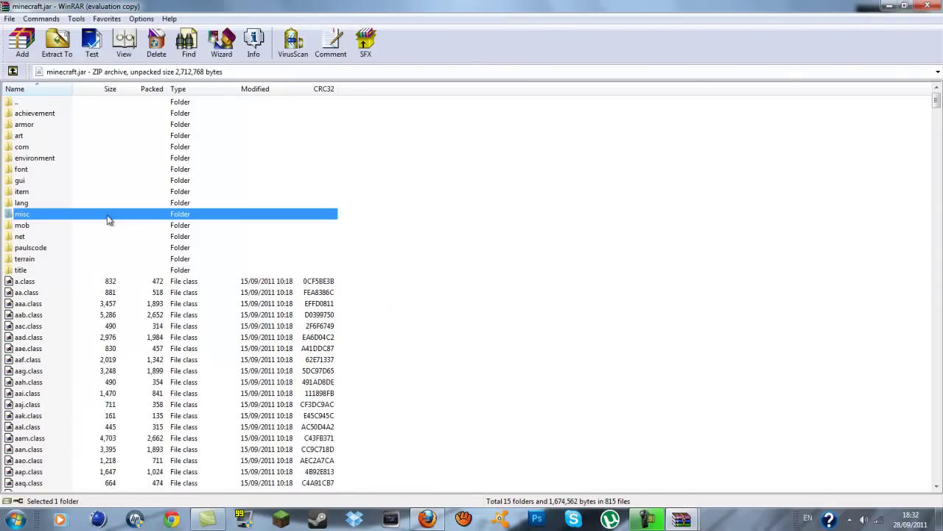
- Enter the Minecraft folder inside water_shader_v4d.zip and arrange its window over the minecraft.jar archive window
{"action": "left_click", "coordinate": [892, 5]}
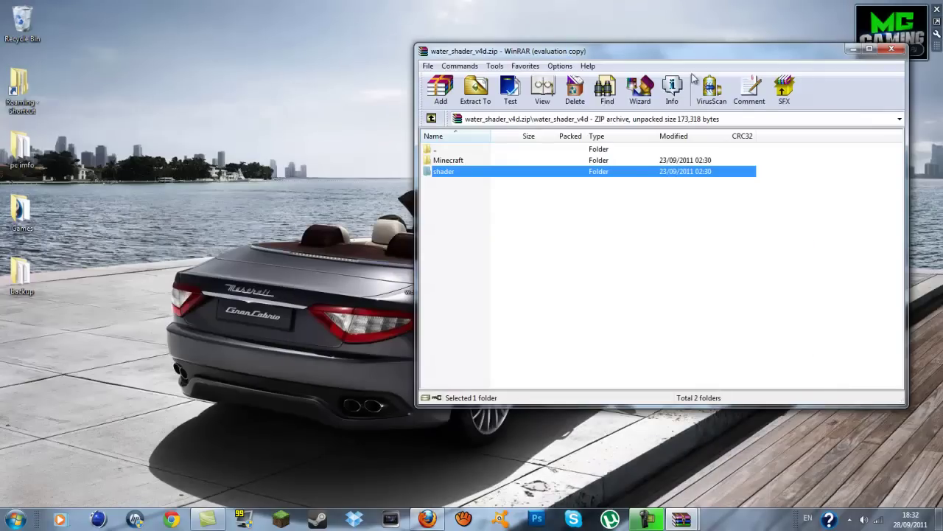
{"action": "left_click_drag", "start_coordinate": [747, 55], "coordinate": [782, 44]}
{"action": "left_click", "coordinate": [484, 151]}
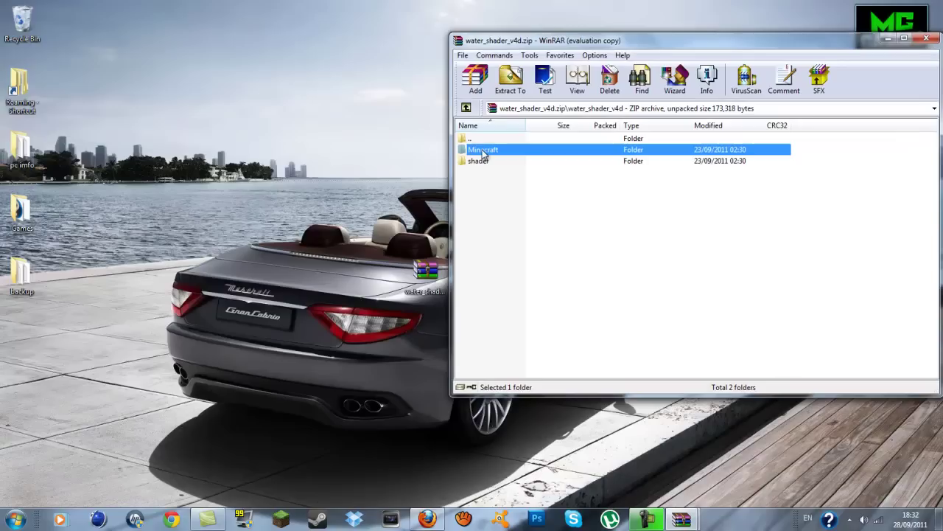
{"action": "double_click", "coordinate": [485, 151]}
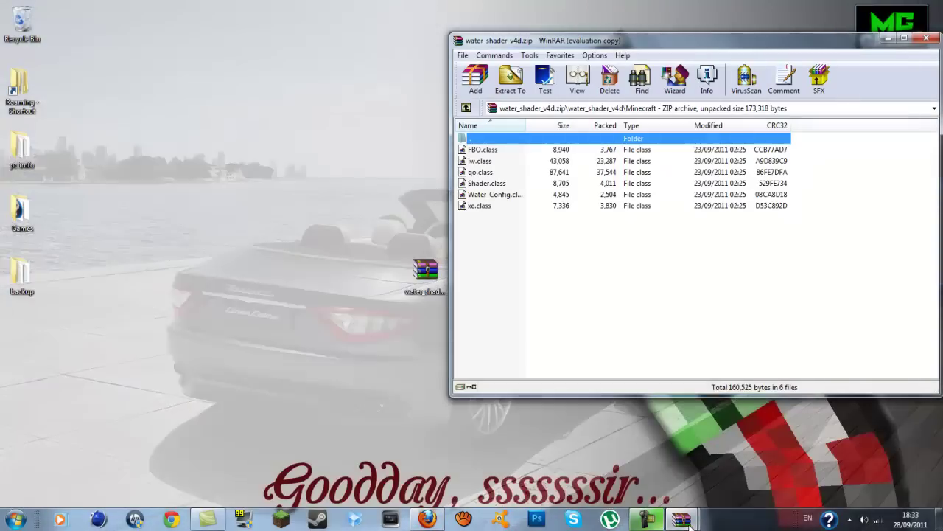
{"action": "mouse_move", "coordinate": [679, 518]}
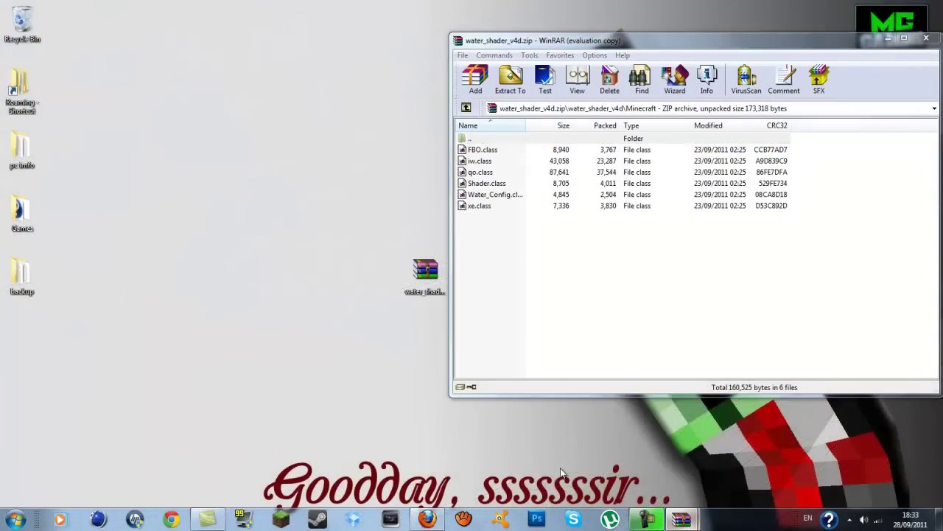
{"action": "left_click", "coordinate": [737, 463]}
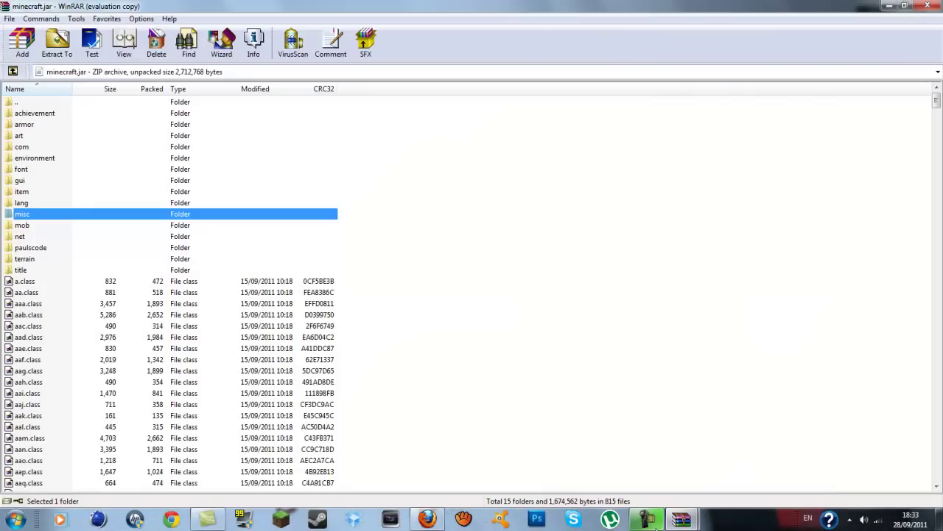
{"action": "left_click", "coordinate": [632, 476]}
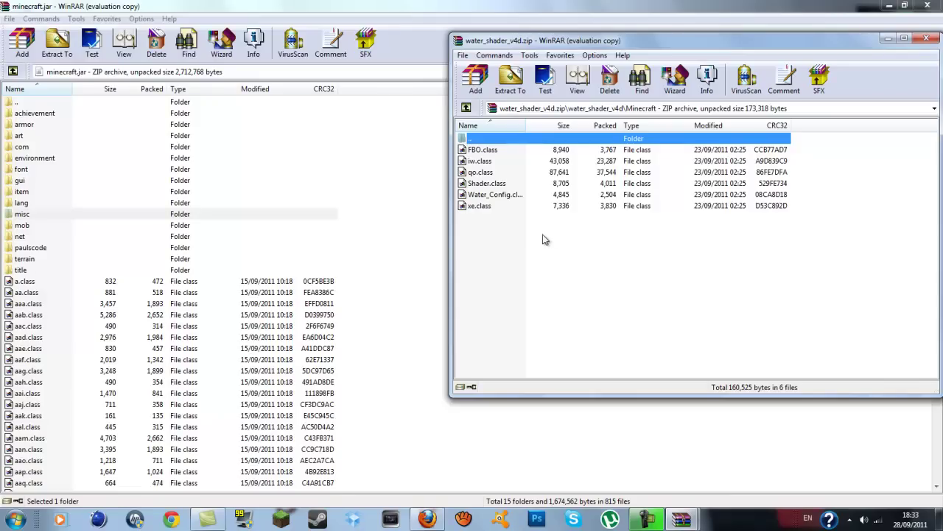
- Add all six class files from the shader's Minecraft folder to minecraft.jar using Add and replace files, and close both archives
{"action": "left_click_drag", "start_coordinate": [518, 227], "coordinate": [485, 149]}
{"action": "left_click_drag", "start_coordinate": [623, 175], "coordinate": [70, 413]}
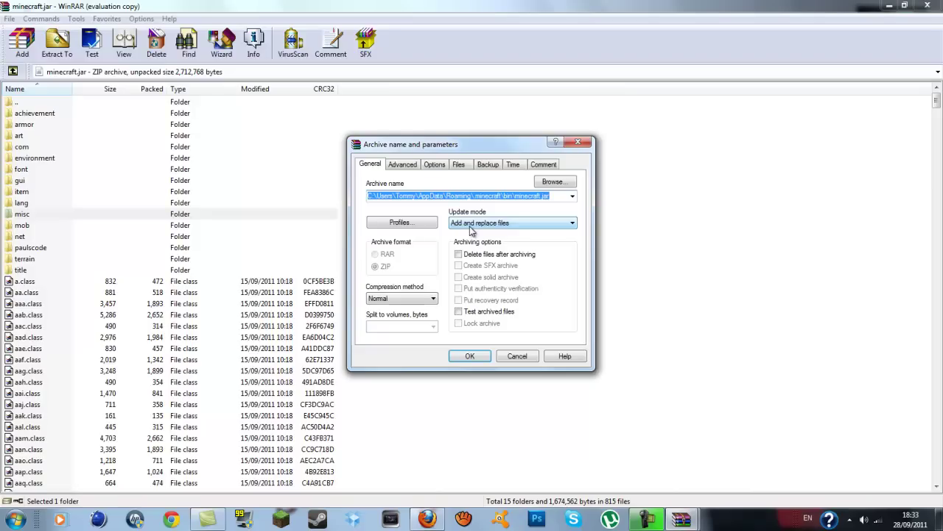
{"action": "left_click", "coordinate": [466, 224]}
{"action": "left_click", "coordinate": [468, 225]}
{"action": "left_click", "coordinate": [470, 356]}
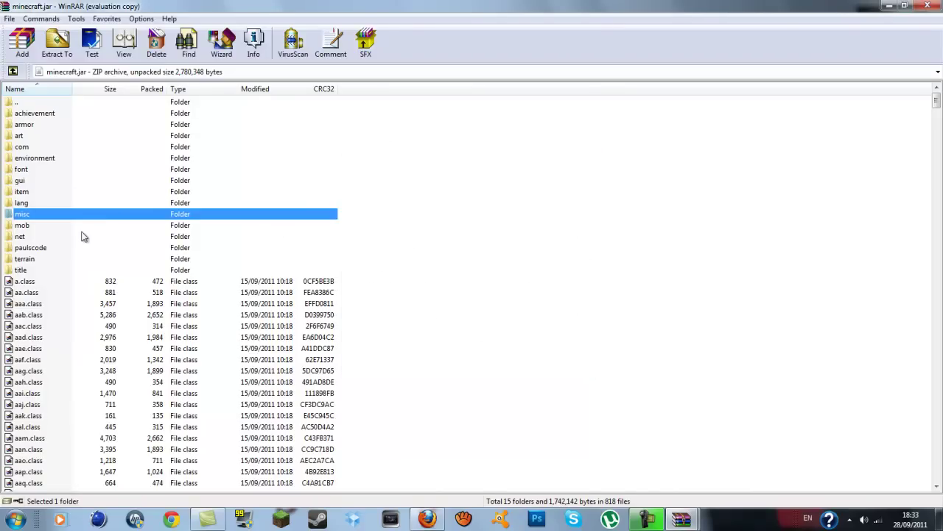
{"action": "left_click", "coordinate": [928, 5]}
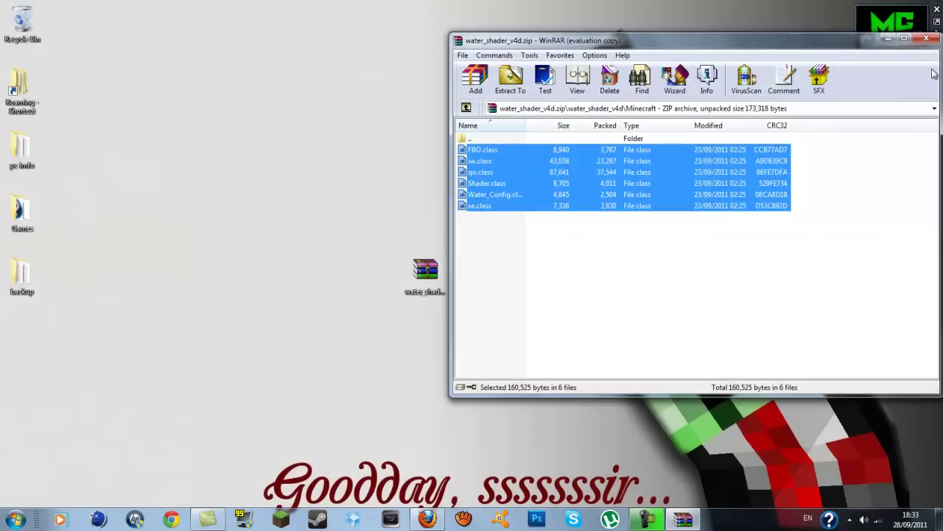
{"action": "left_click", "coordinate": [927, 38]}
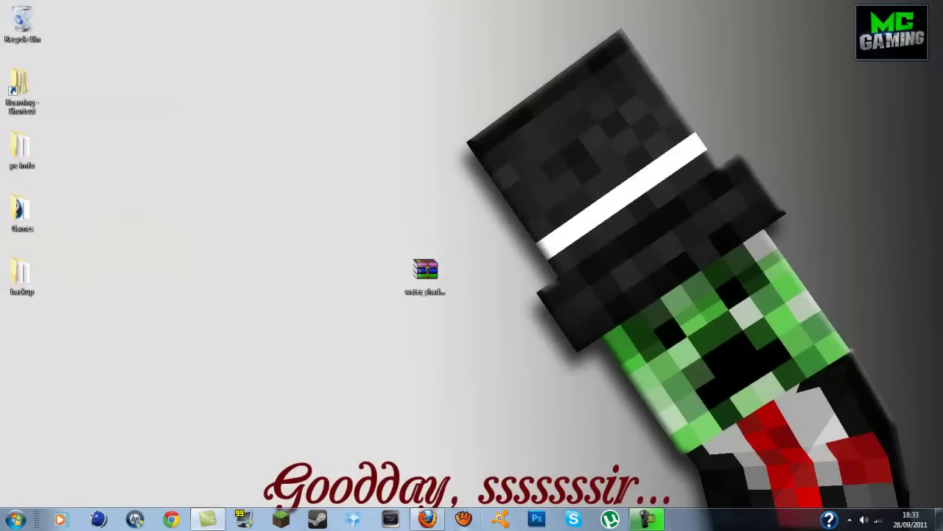
- Launch Minecraft.exe, allow it to run despite the unknown publisher, and log in to the account
{"action": "left_click", "coordinate": [281, 519]}
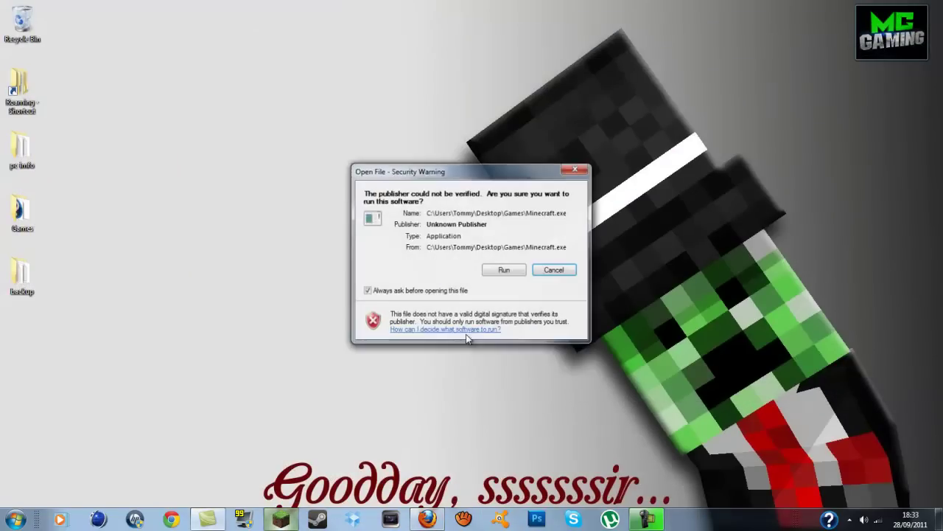
{"action": "left_click", "coordinate": [504, 271]}
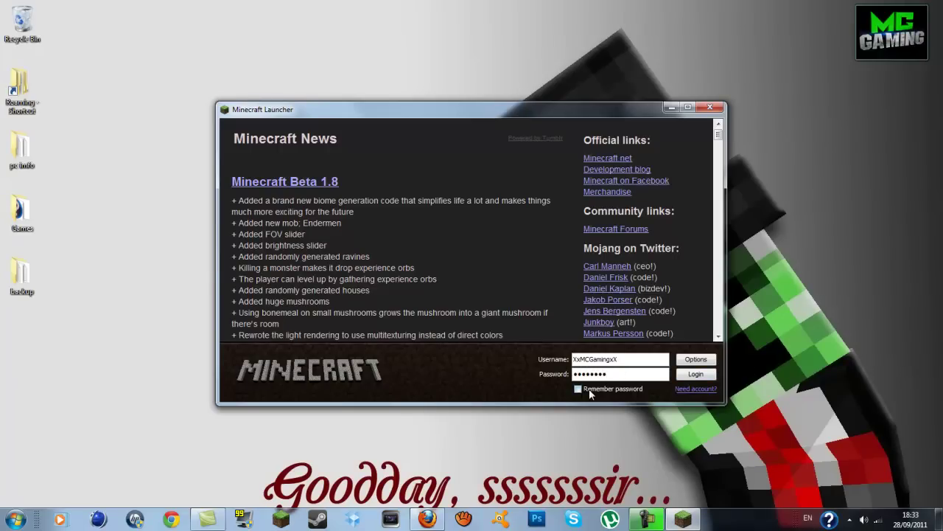
{"action": "left_click", "coordinate": [695, 375]}
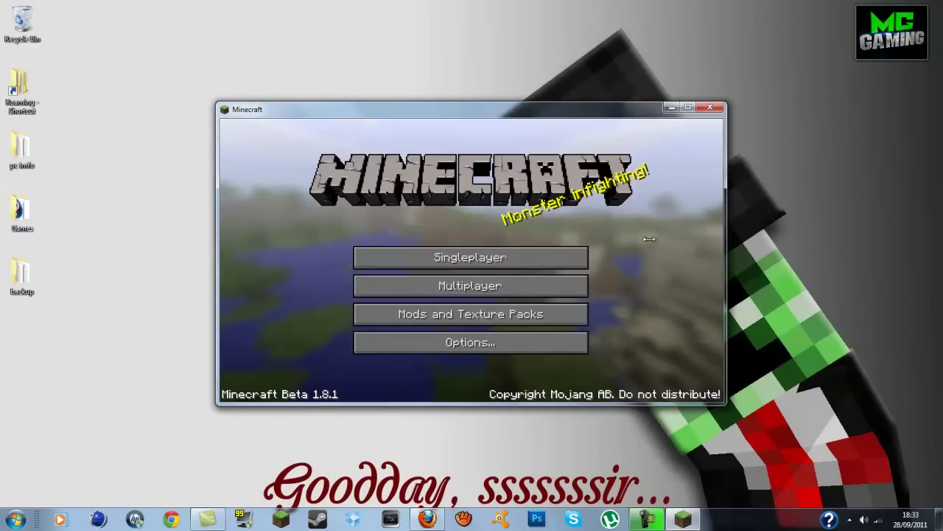
- Create a new singleplayer world named New World in Survival mode
{"action": "left_click", "coordinate": [537, 255]}
{"action": "left_click", "coordinate": [538, 351]}
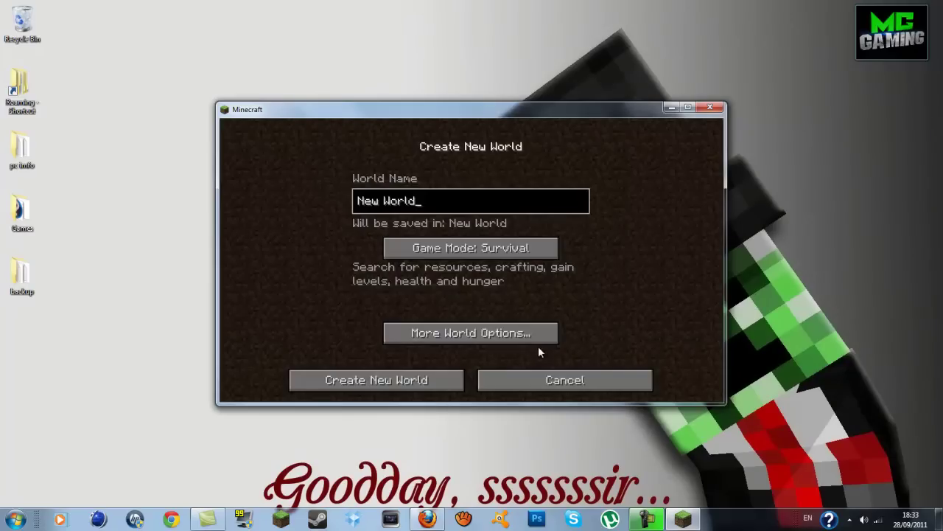
{"action": "left_click", "coordinate": [402, 379]}
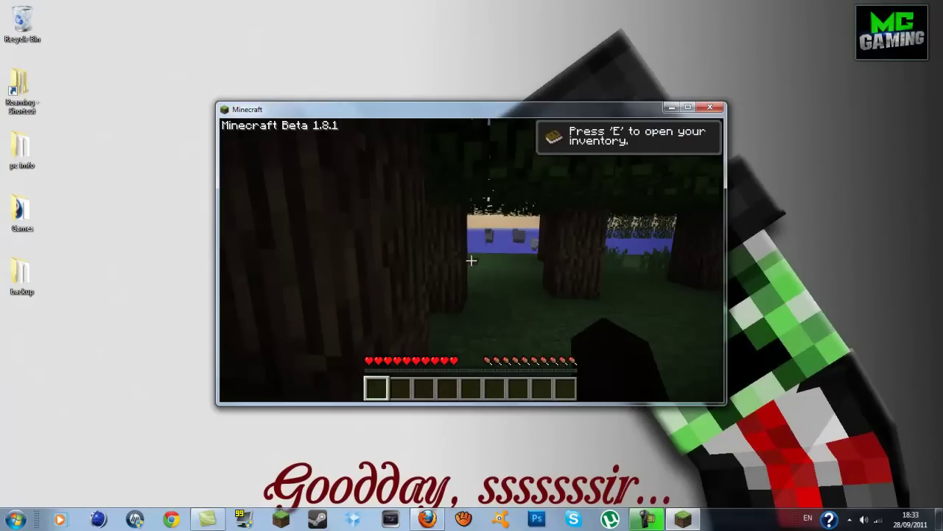
- Pause the game, adjust the video settings in the options, and return to the game menu
{"action": "key", "text": "Escape"}
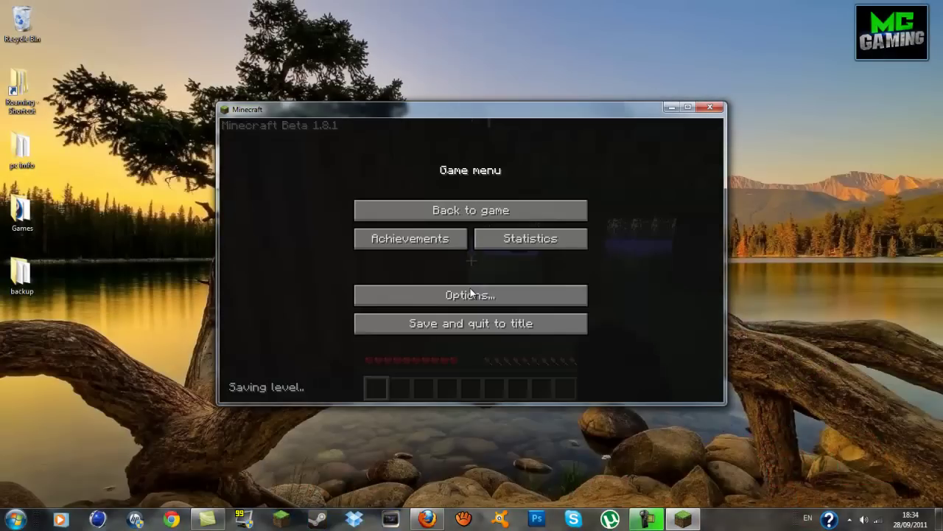
{"action": "left_click", "coordinate": [475, 296]}
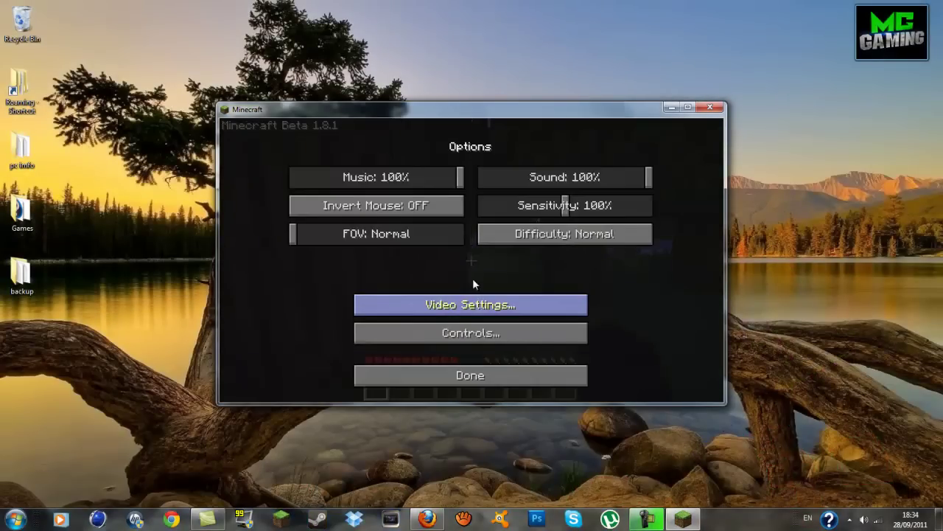
{"action": "left_click", "coordinate": [476, 302]}
{"action": "left_click", "coordinate": [423, 177]}
{"action": "left_click", "coordinate": [549, 186]}
{"action": "left_click", "coordinate": [565, 238]}
{"action": "left_click", "coordinate": [530, 373]}
{"action": "left_click", "coordinate": [529, 370]}
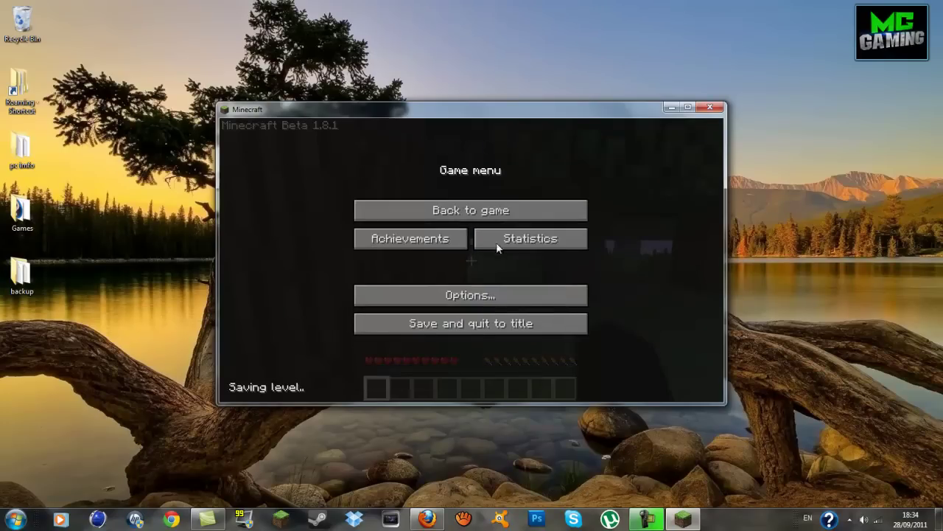
- Resume the game in the new world, then open and close the inventory
{"action": "left_click", "coordinate": [471, 210]}
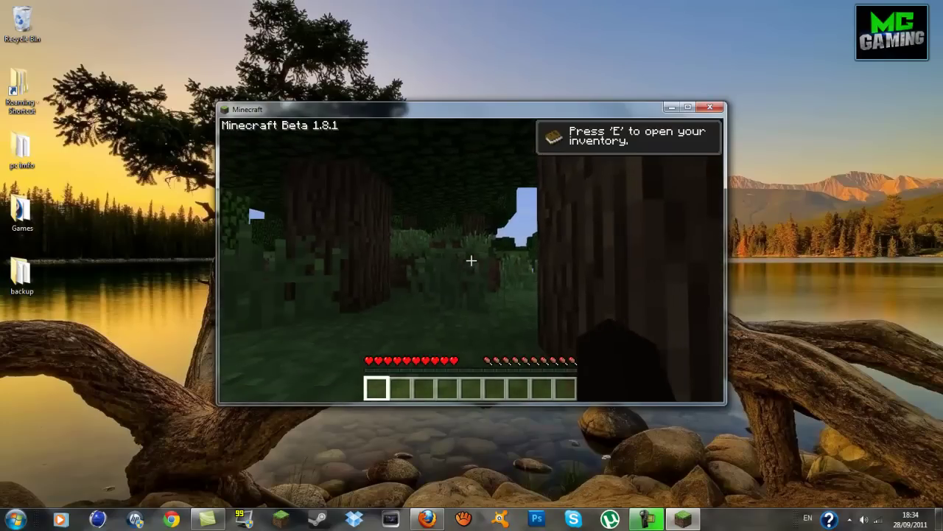
{"action": "key", "text": "e"}
{"action": "key", "text": "e"}
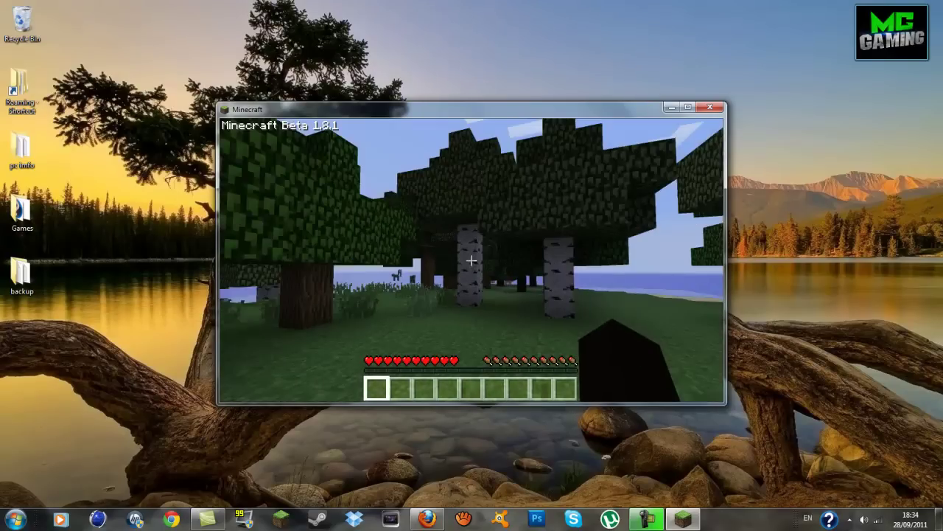
- Walk through the forest to the sandy shore and examine the water shader's reflections and the submerged blocks at the water's edge
{"action": "key", "text": "w"}
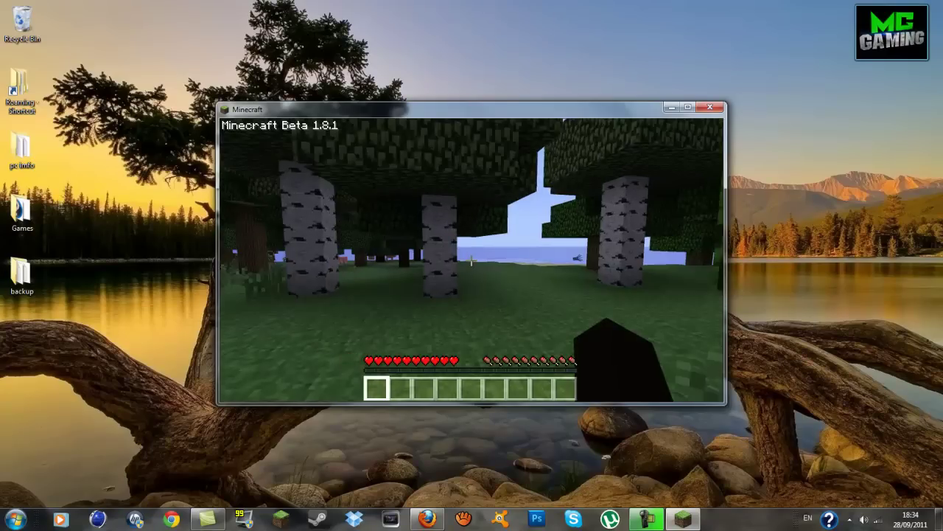
{"action": "key", "text": "w"}
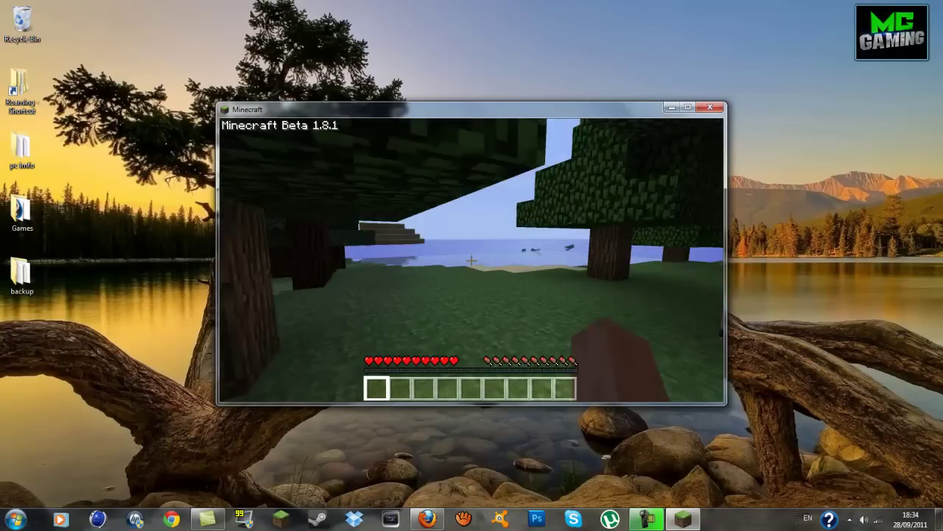
{"action": "key", "text": "w"}
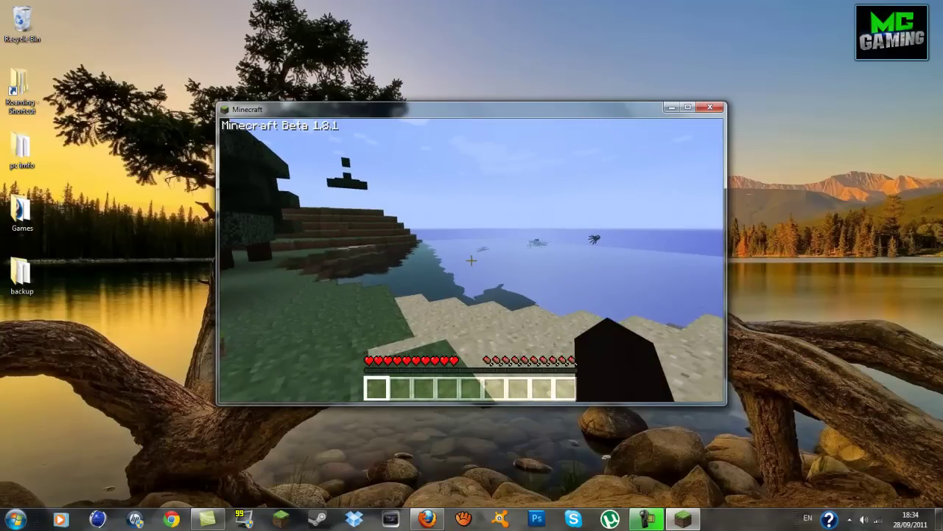
{"action": "key", "text": "w"}
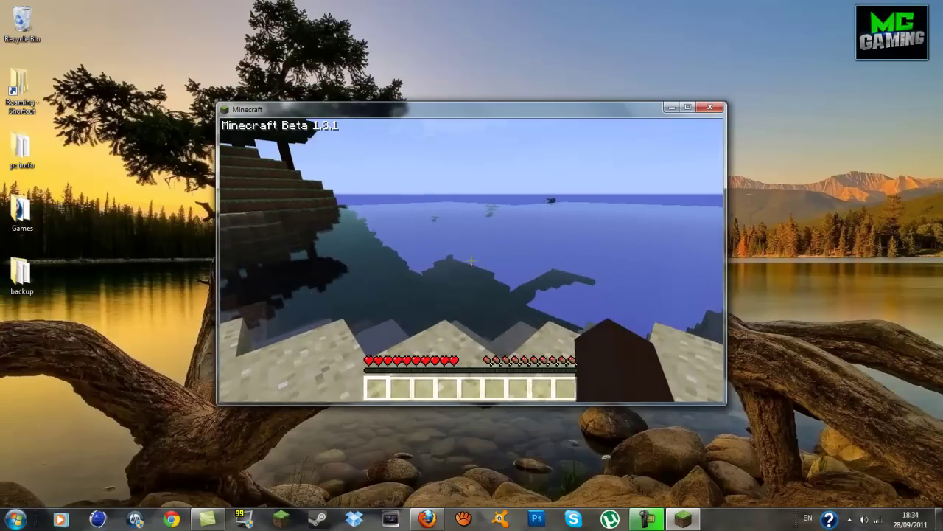
{"action": "key", "text": "w"}
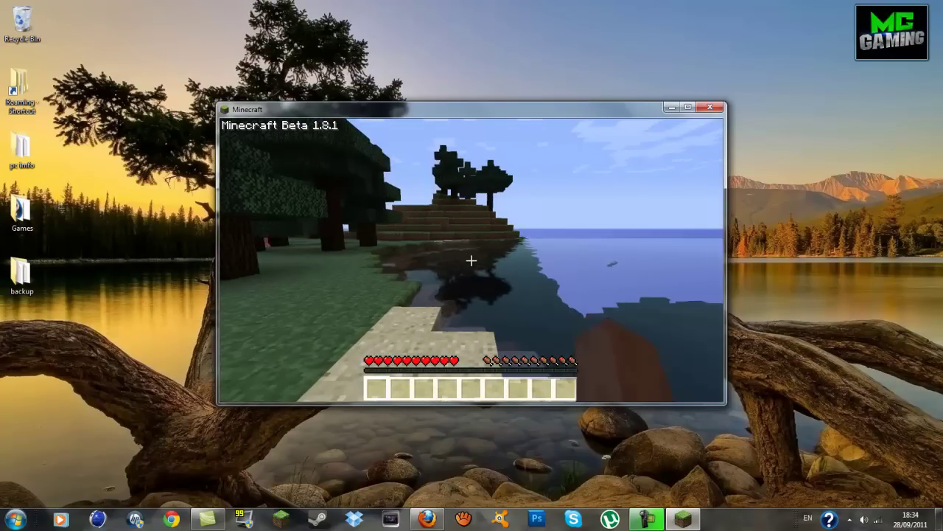
{"action": "key", "text": "w"}
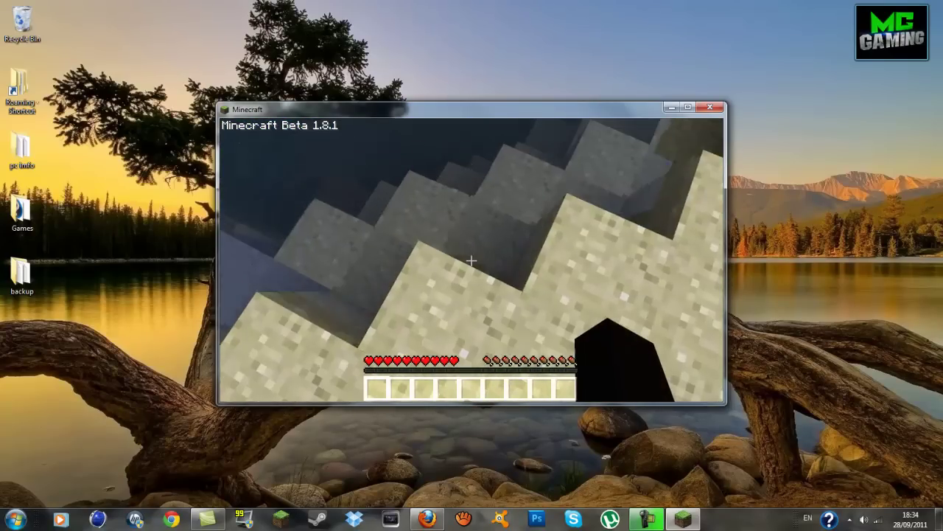
{"action": "left_click", "coordinate": [472, 260]}
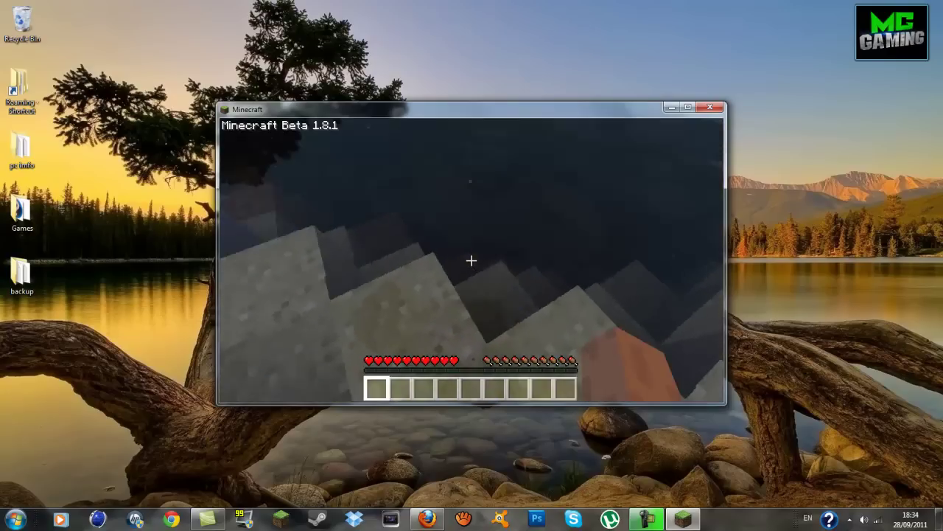